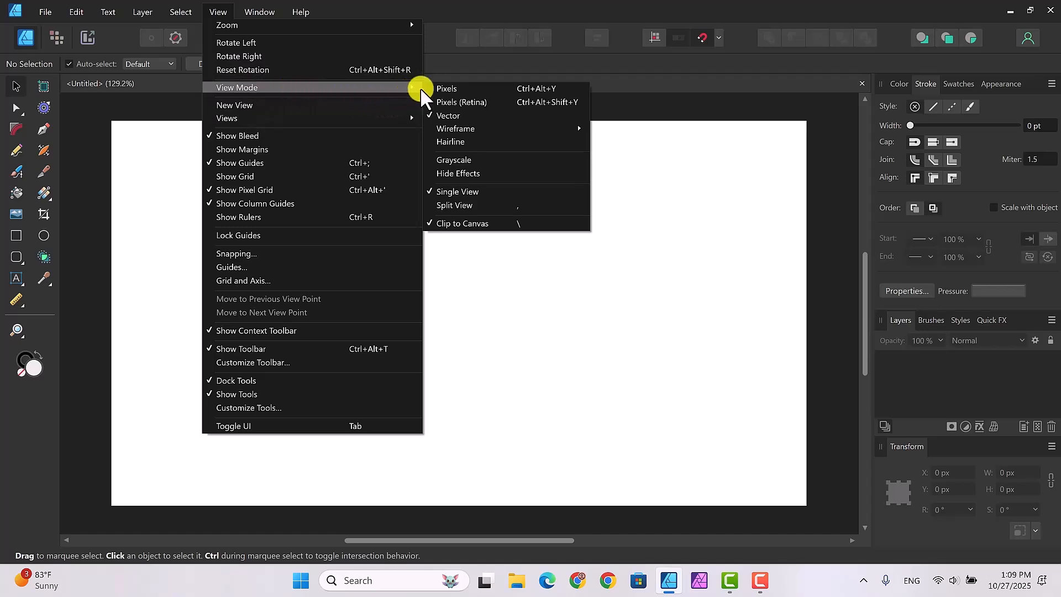
Turn on the split view mode and move its divider to about one third of the canvas width.
click(469, 204)
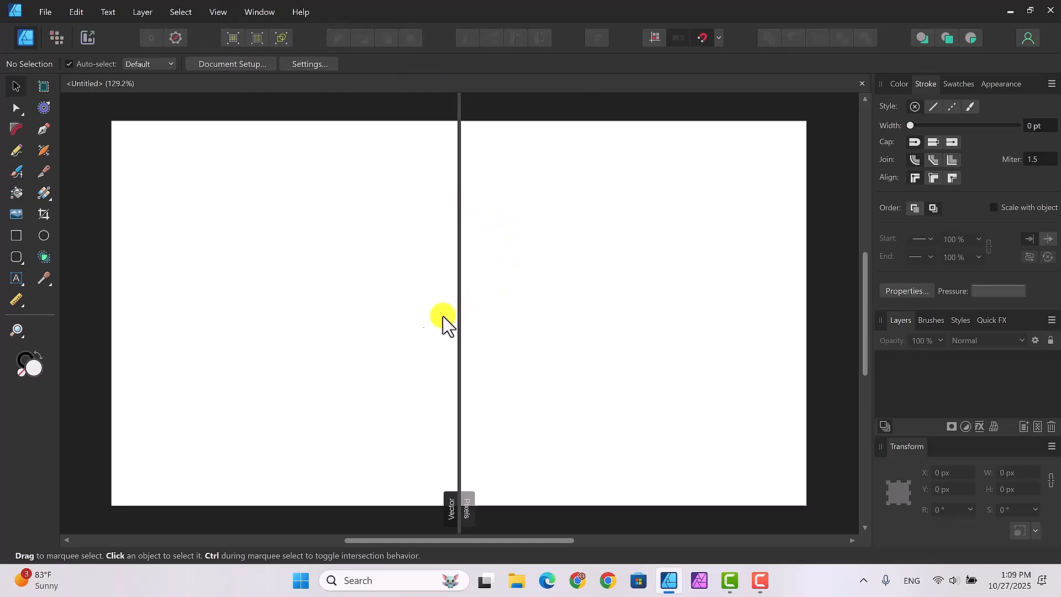
drag(458, 319, 336, 316)
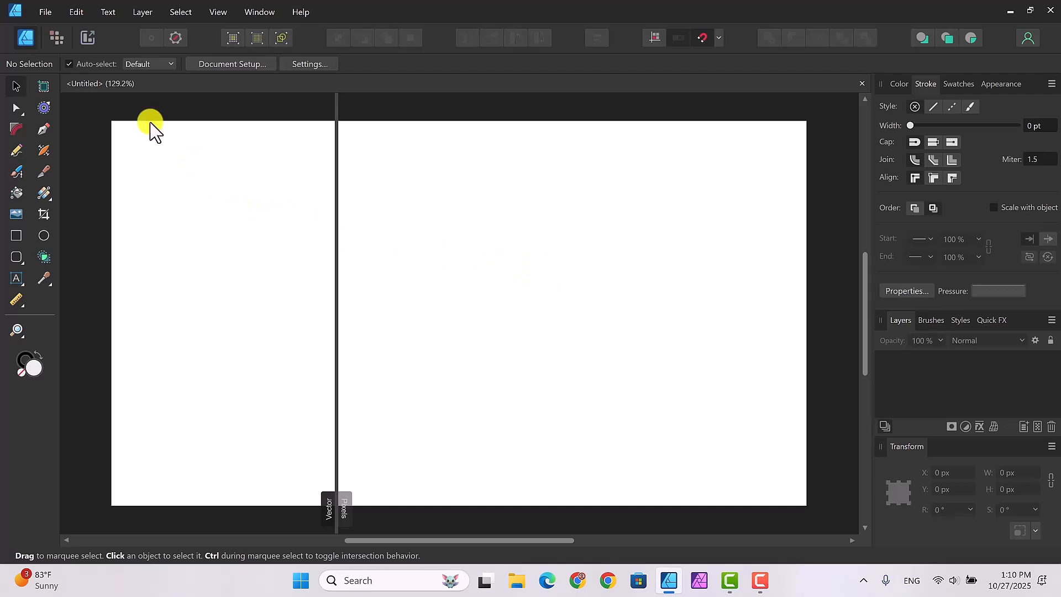
Place the icon_picture2 image with the black background thumbnail at about 487 × 539 px, vertically centred beside the split divider in the narrower canvas part.
click(45, 11)
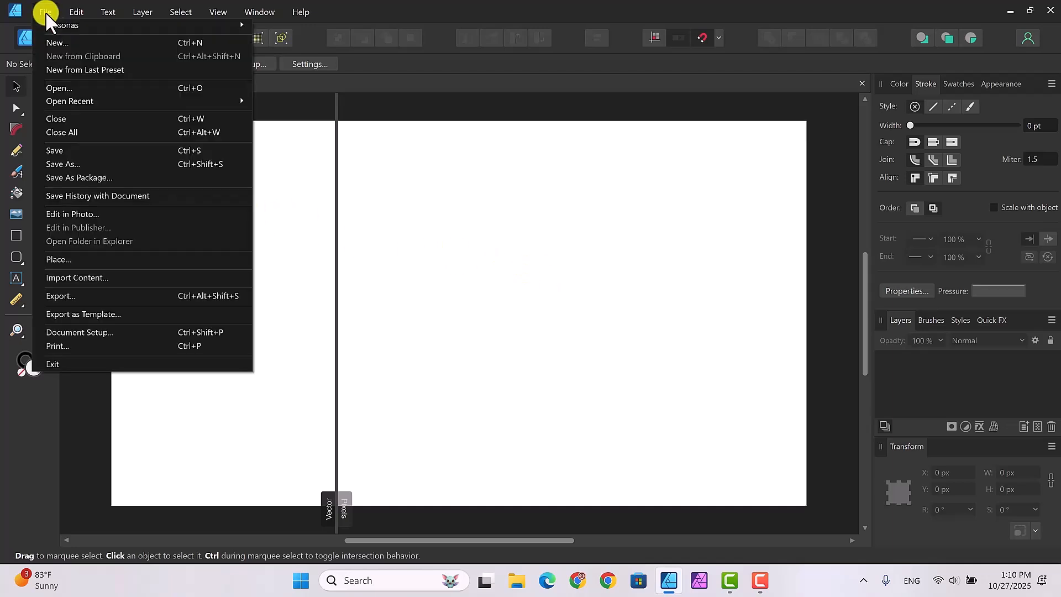
click(67, 256)
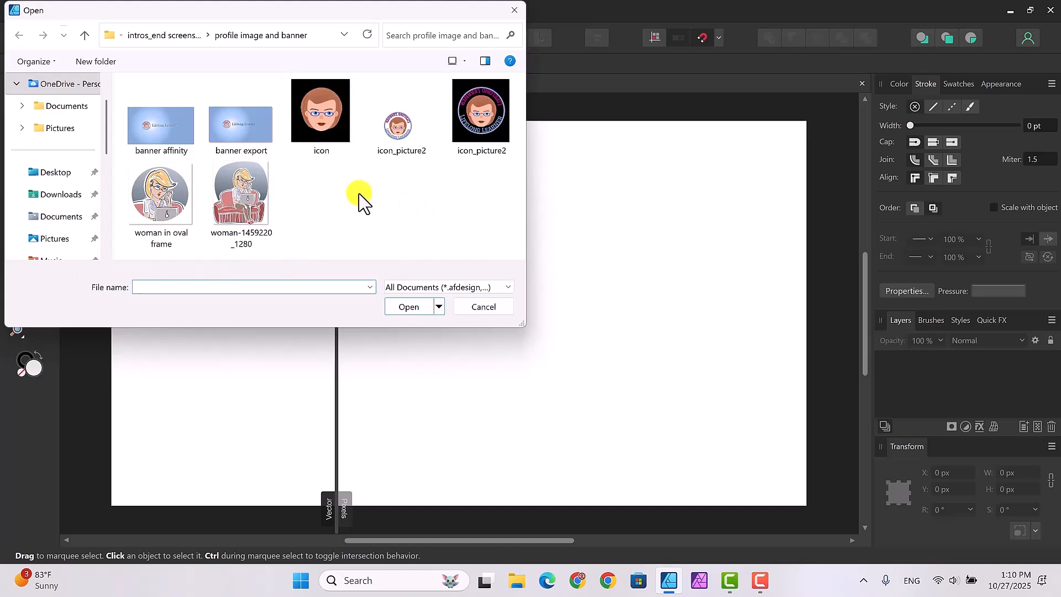
click(478, 113)
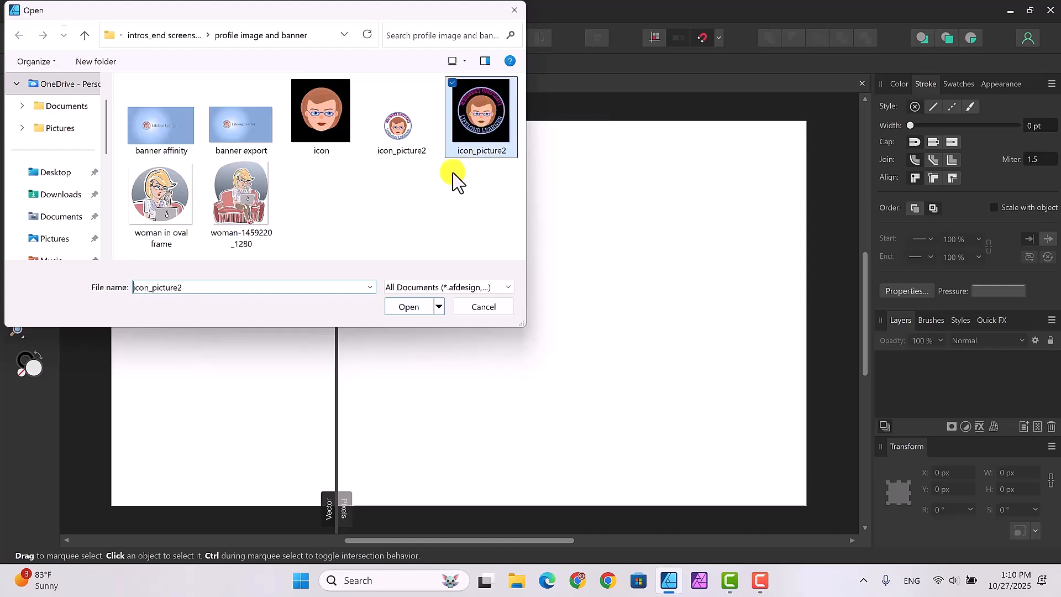
click(408, 307)
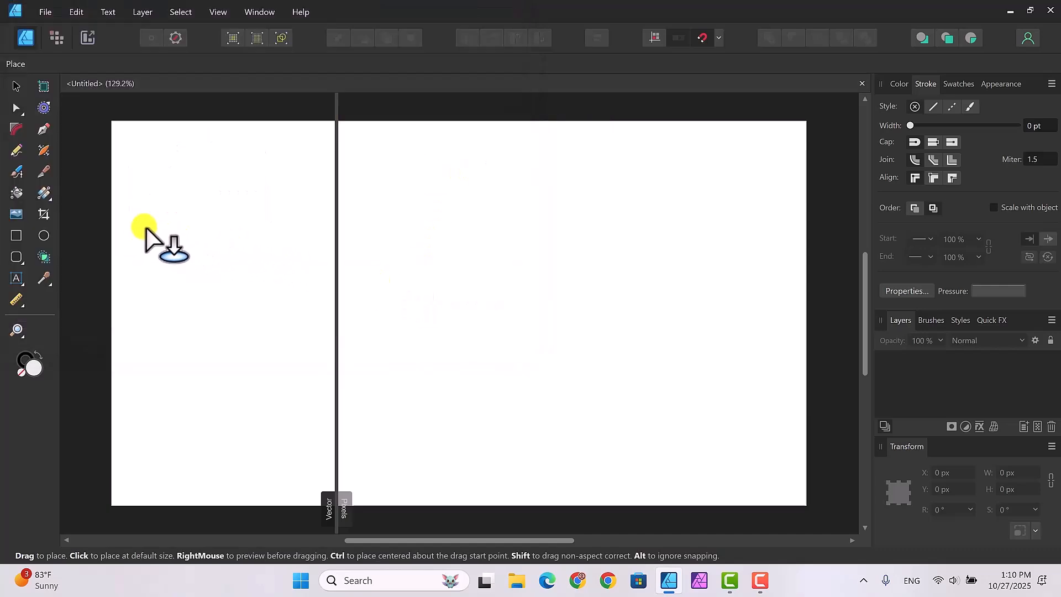
drag(144, 227, 180, 267)
drag(203, 301, 304, 437)
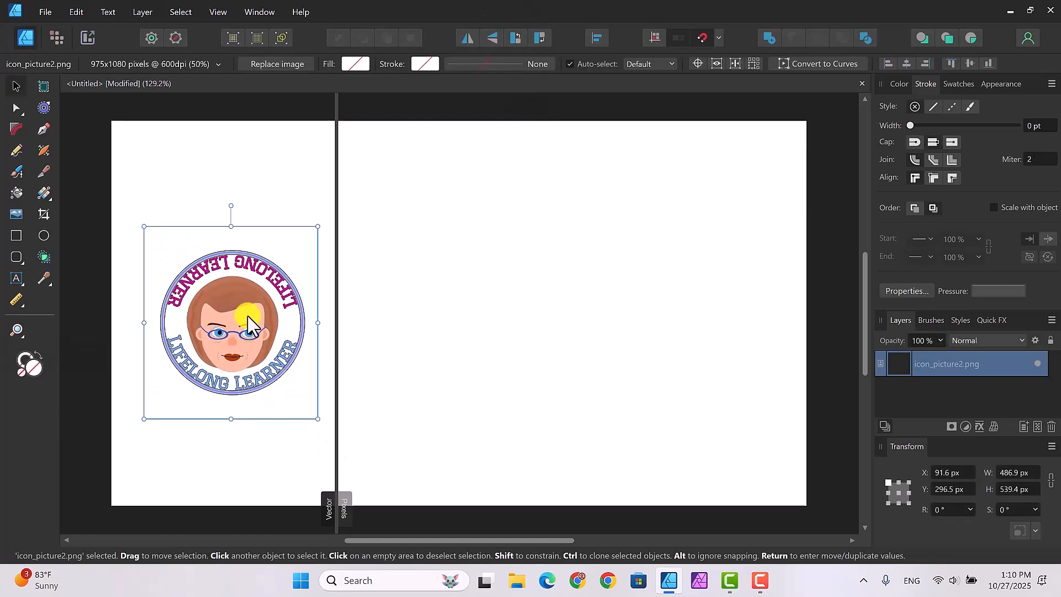
drag(248, 323, 244, 291)
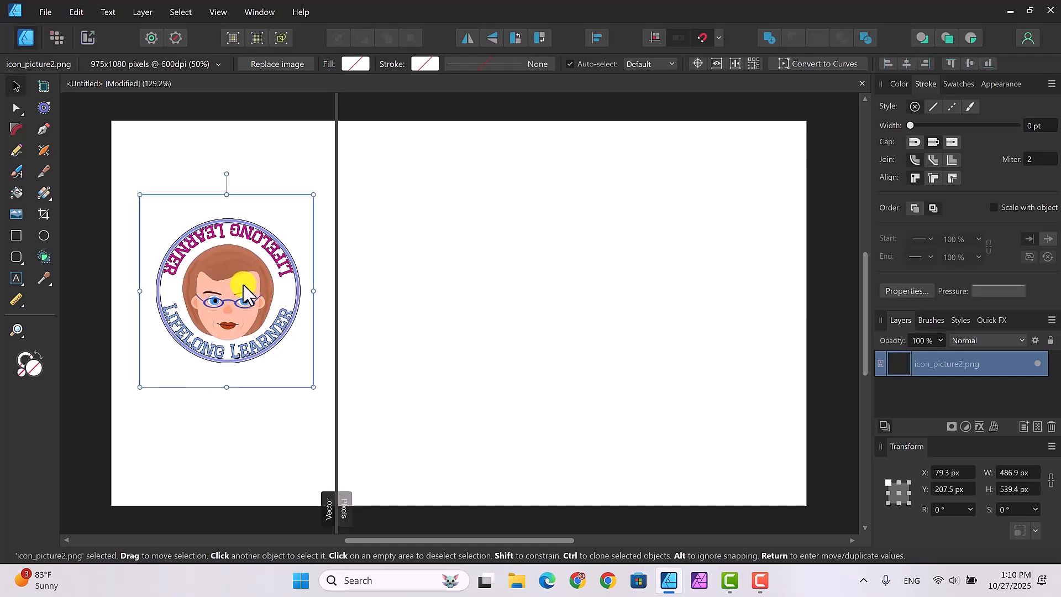
click(416, 311)
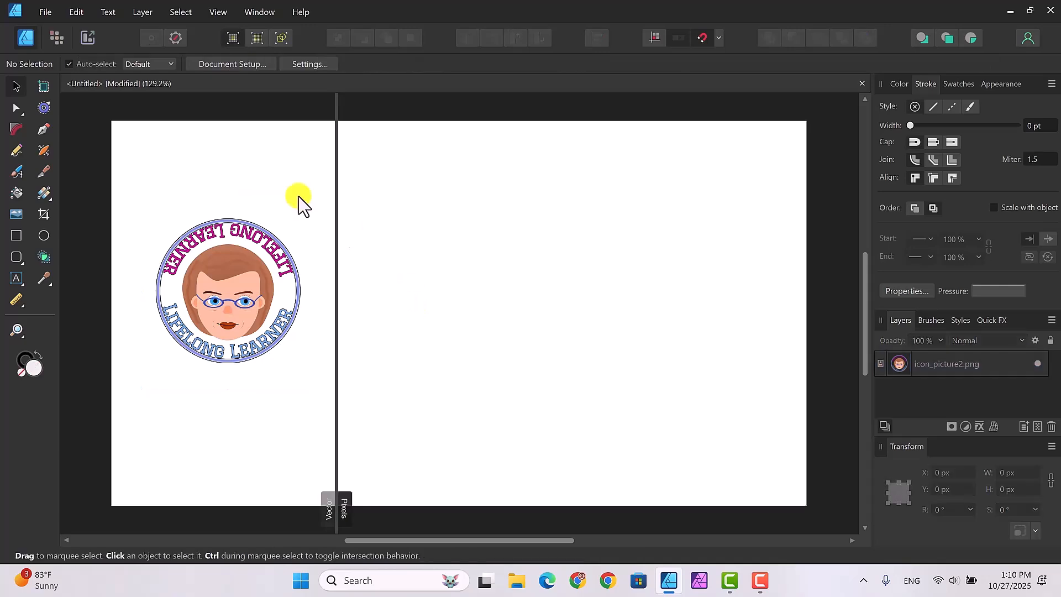
Place the icon image in the wider canvas part beside the finished logo and scale it to about 504 × 542 px.
click(42, 14)
click(65, 258)
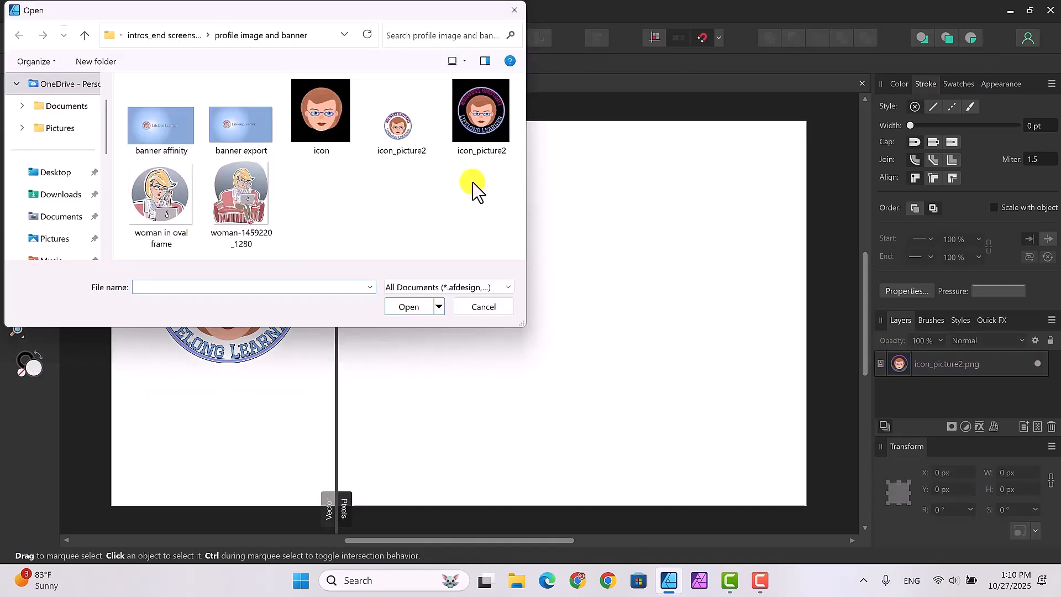
click(319, 119)
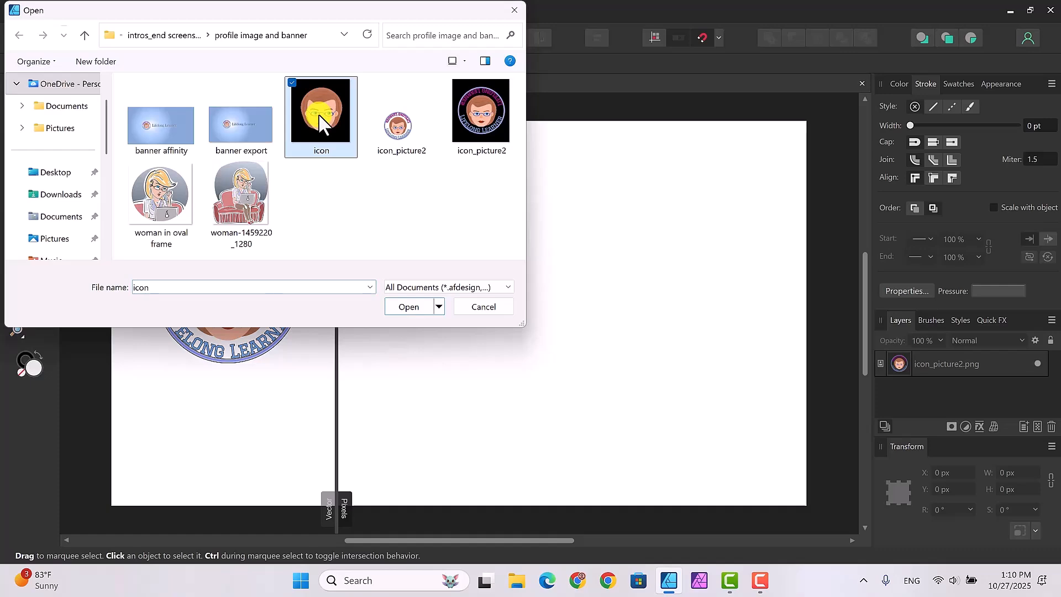
click(414, 307)
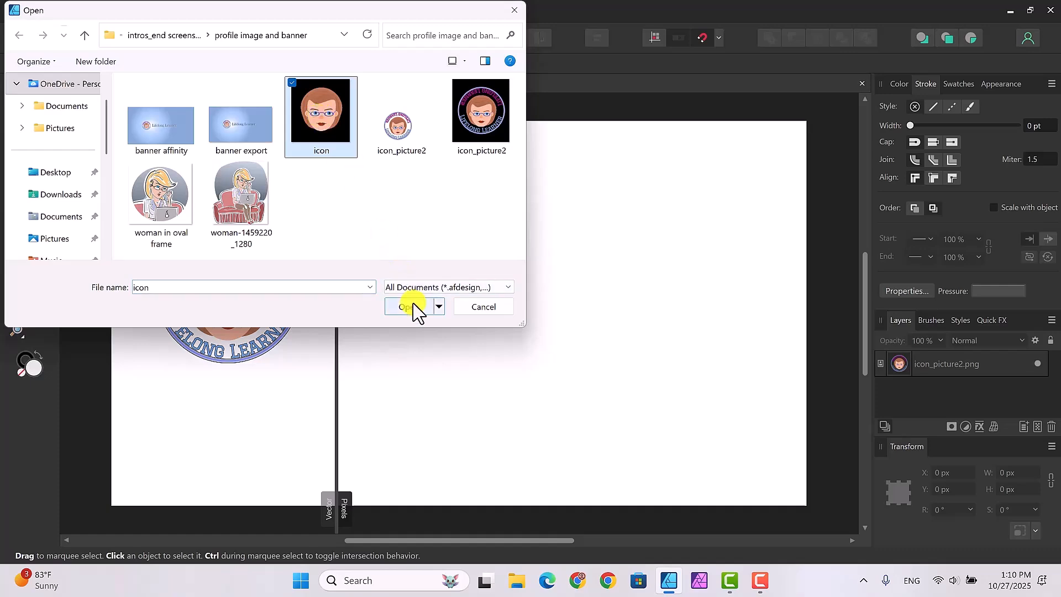
drag(479, 218, 631, 425)
drag(584, 271, 503, 248)
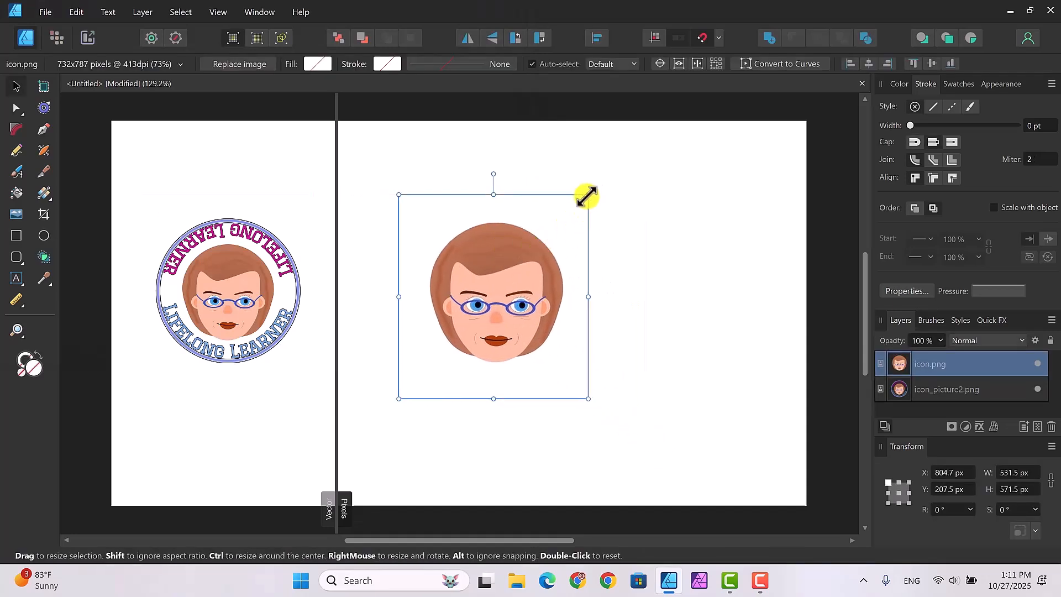
drag(587, 195, 577, 205)
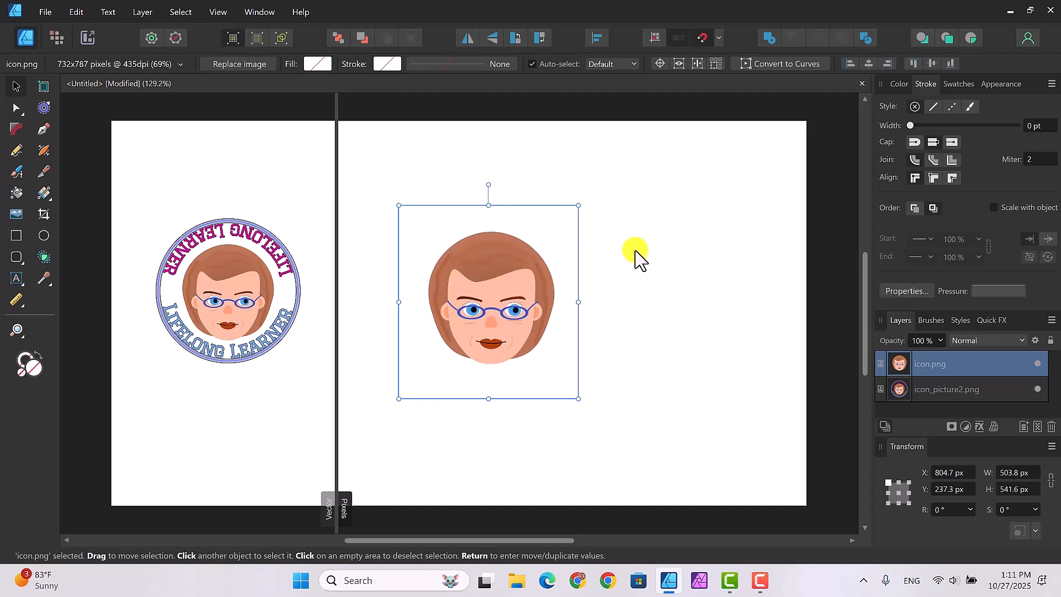
click(636, 253)
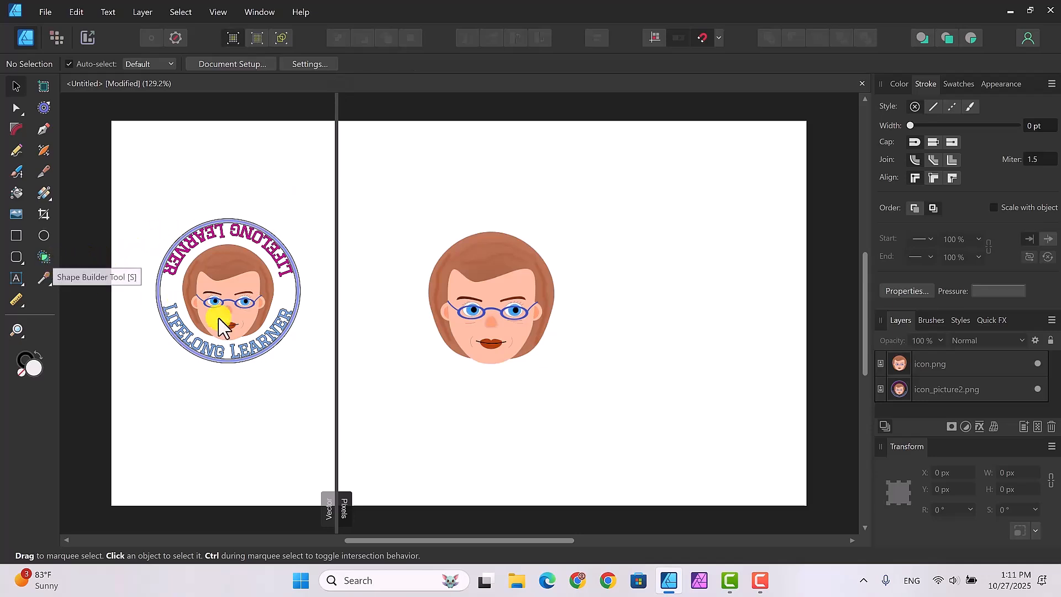
Draw a circle about 505 px in diameter over the larger face and remove its fill.
click(43, 235)
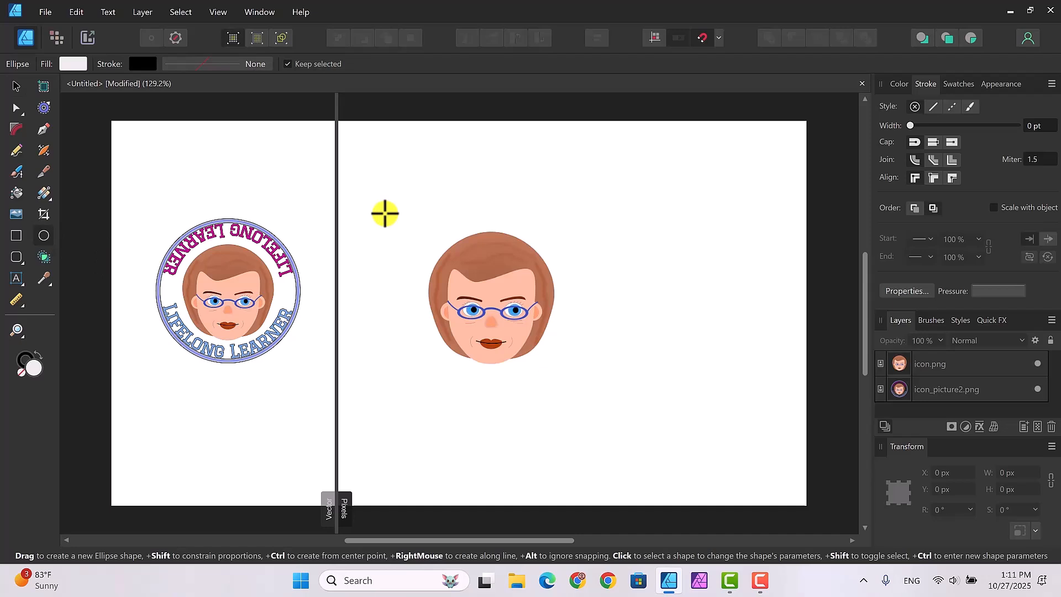
drag(412, 228, 576, 401)
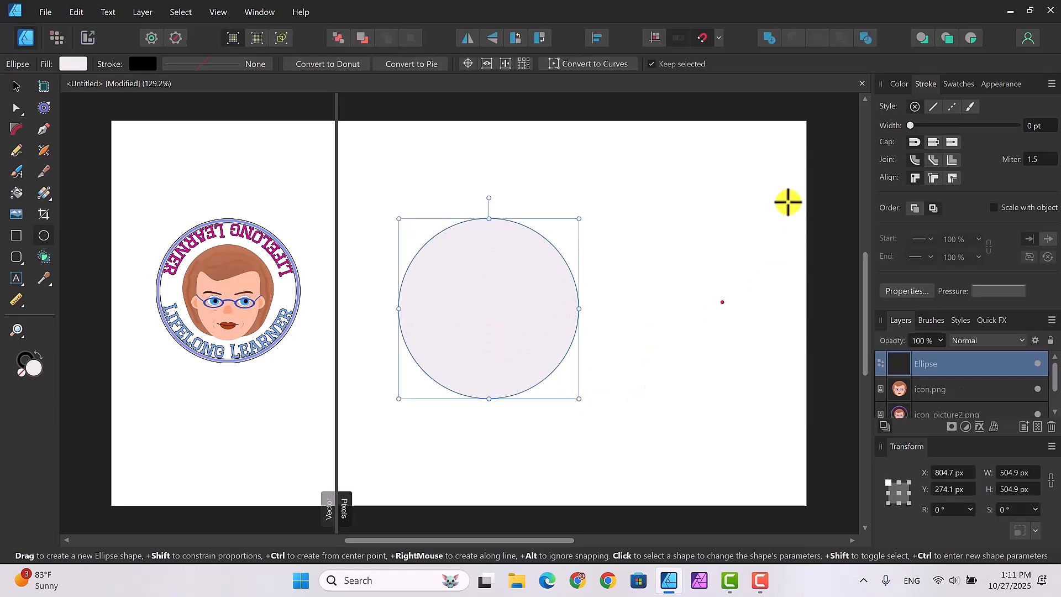
click(895, 84)
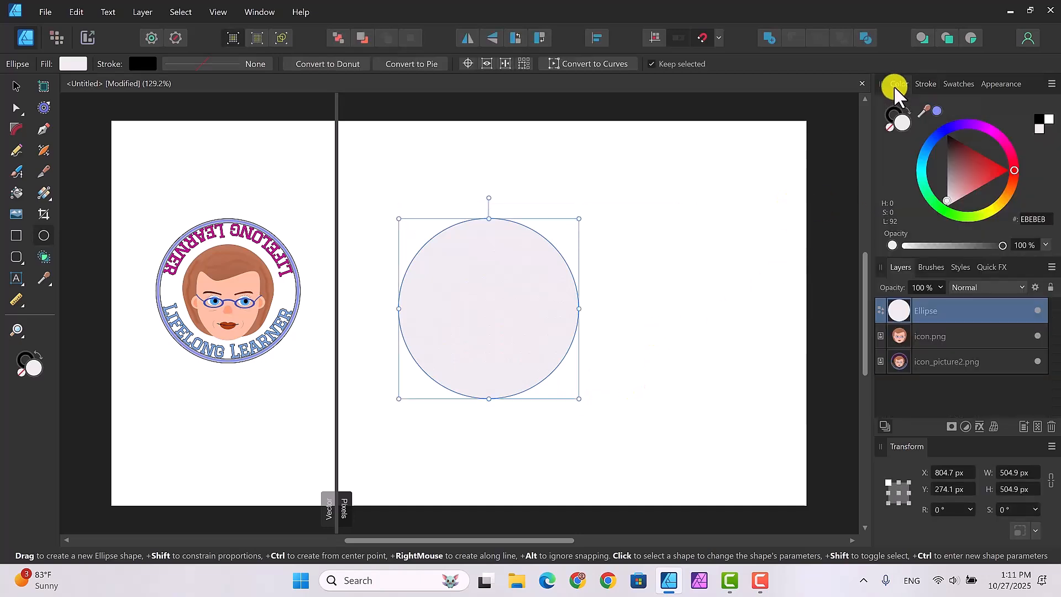
click(889, 126)
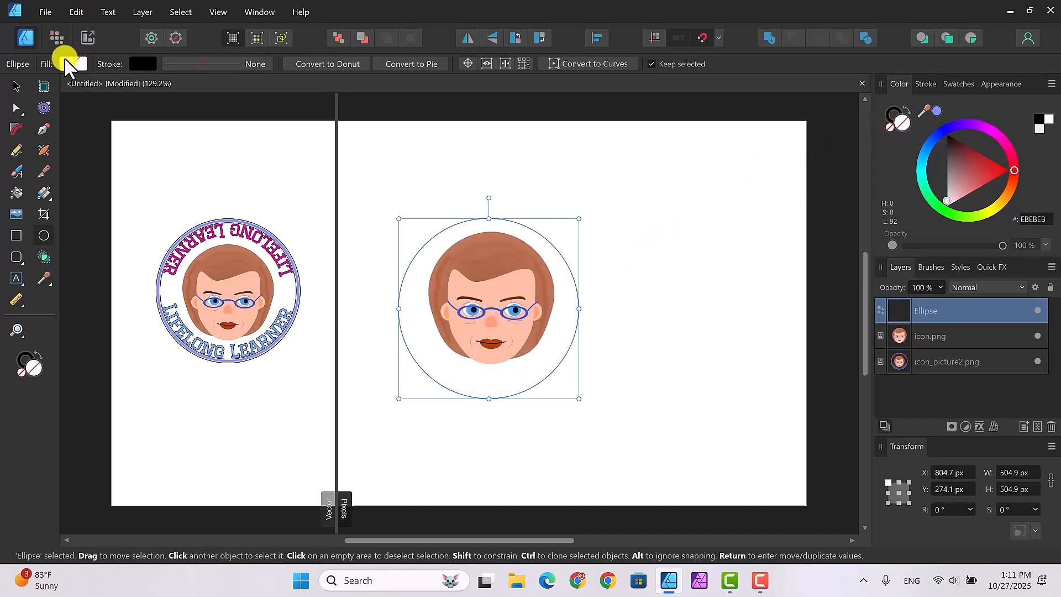
Move the unfilled circle up so it surrounds the larger face evenly, at about Y 242 px.
click(17, 86)
drag(504, 231, 508, 224)
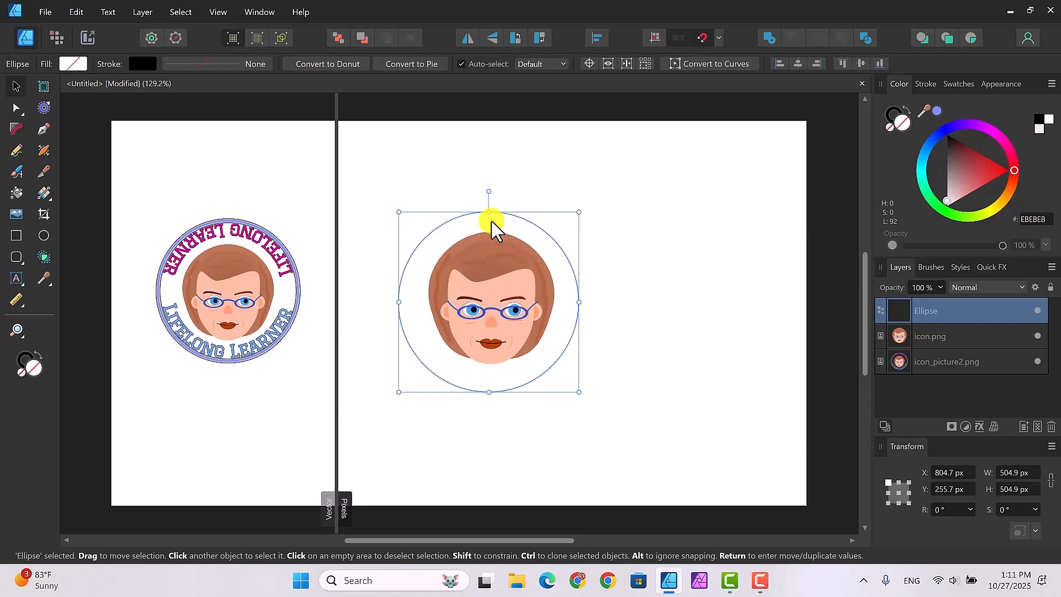
drag(493, 224, 494, 227)
drag(529, 233, 535, 232)
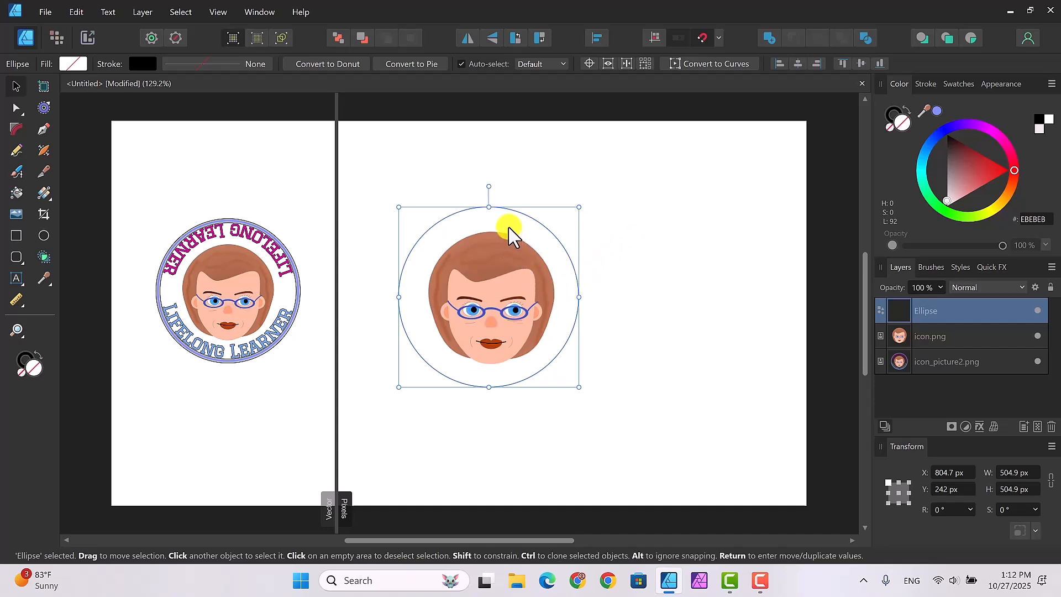
drag(511, 226, 513, 230)
click(627, 277)
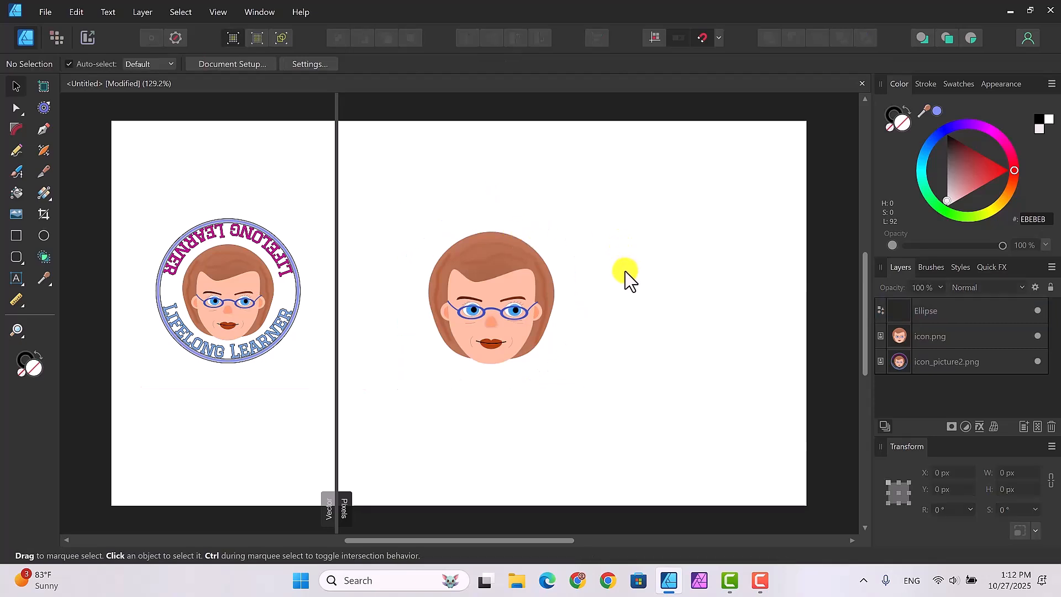
Enlarge the circle around the larger face to about 537 px in diameter and recentre it on the face.
click(520, 293)
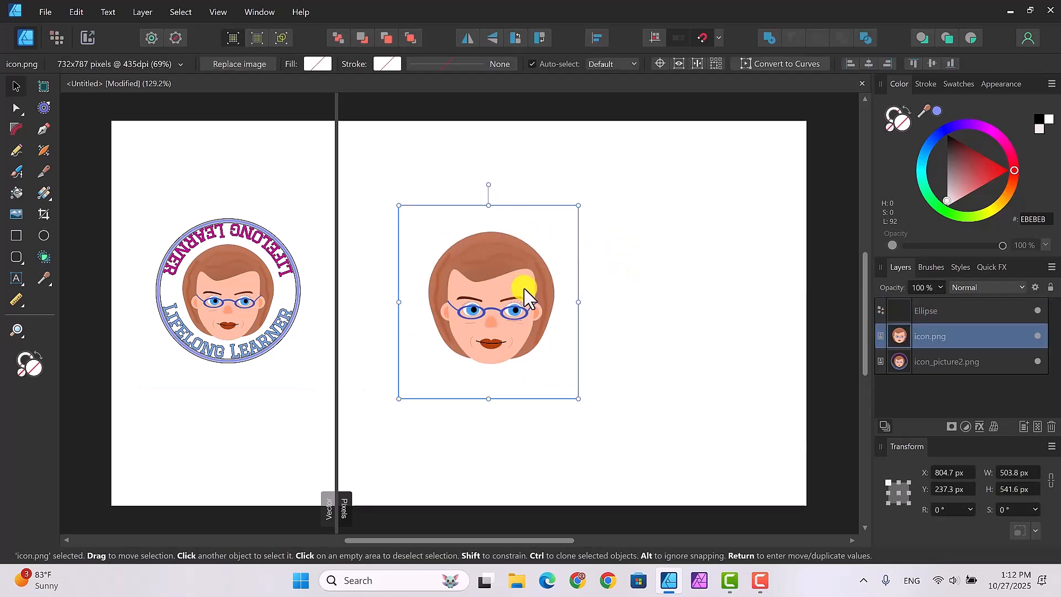
click(947, 311)
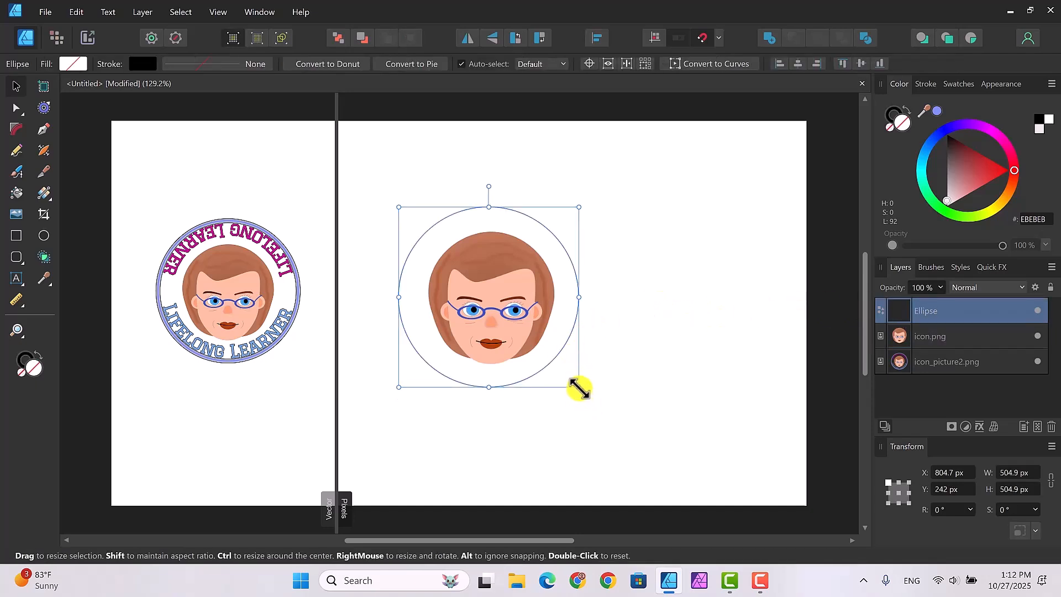
drag(580, 388, 589, 395)
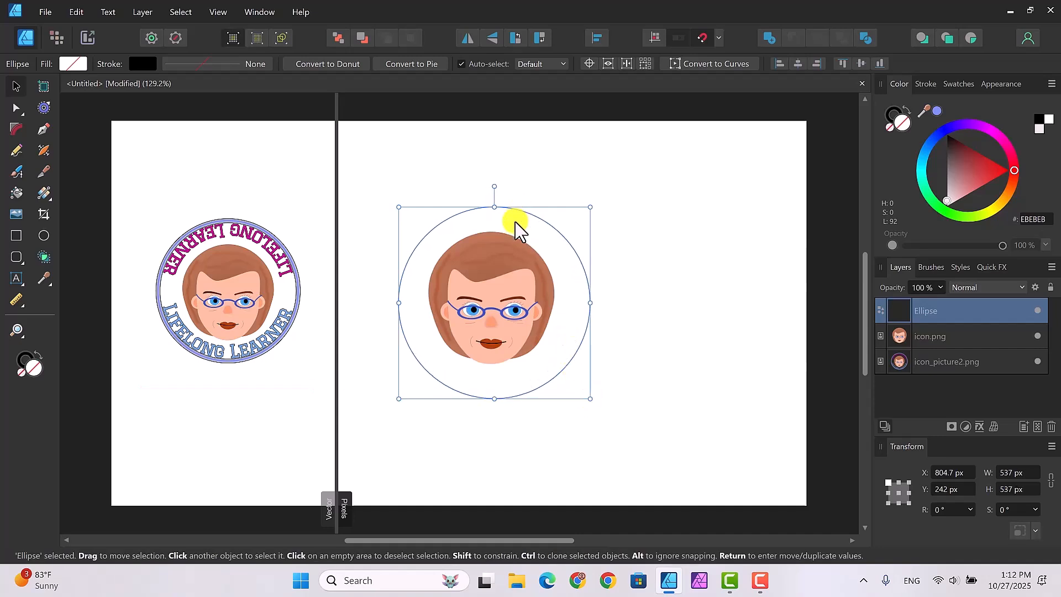
drag(515, 221, 512, 219)
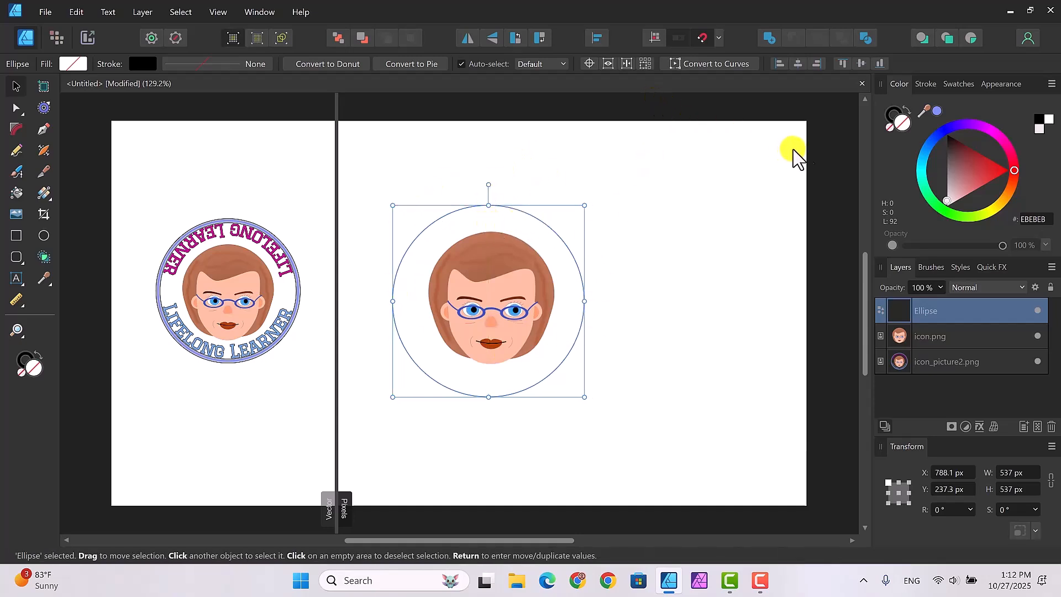
Give the circle a 1.9 pt stroke in the light blue #7B8EED sampled from the finished logo.
click(890, 117)
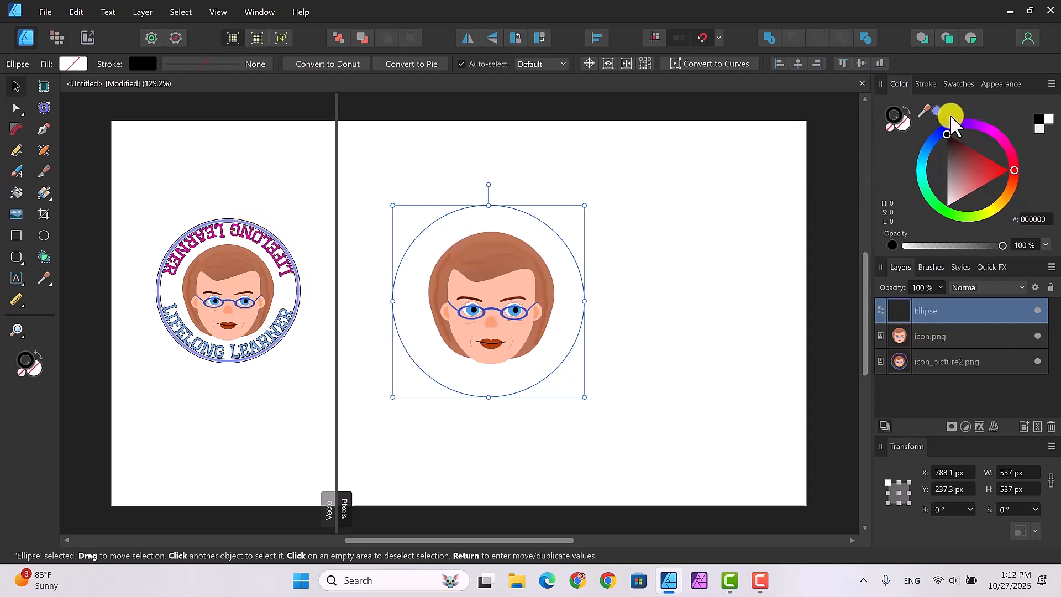
mouse_move(929, 109)
mouse_down()
mouse_move(560, 145)
mouse_move(297, 211)
mouse_move(272, 237)
mouse_up()
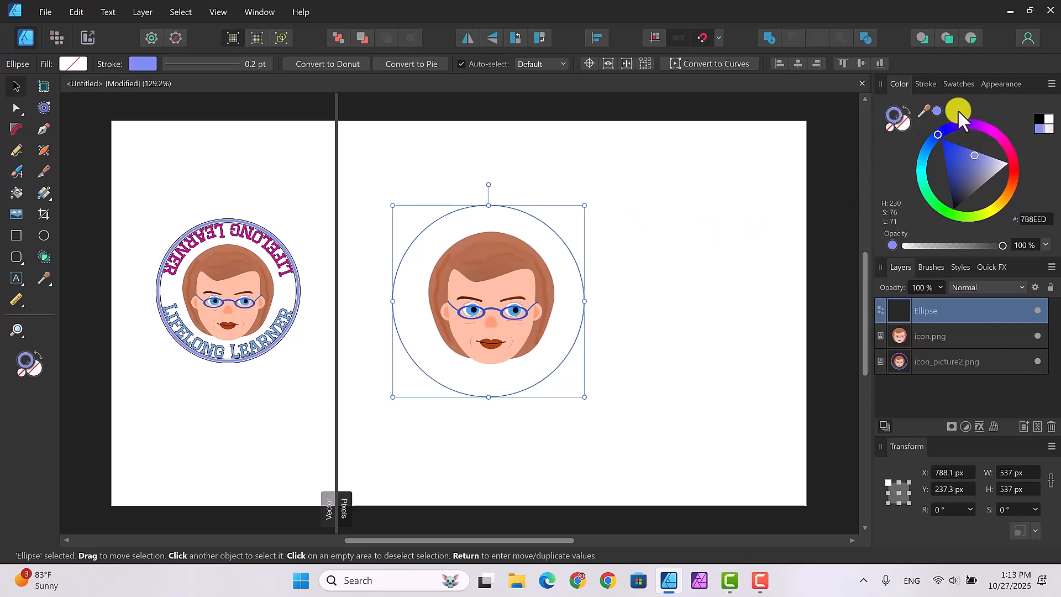
click(927, 84)
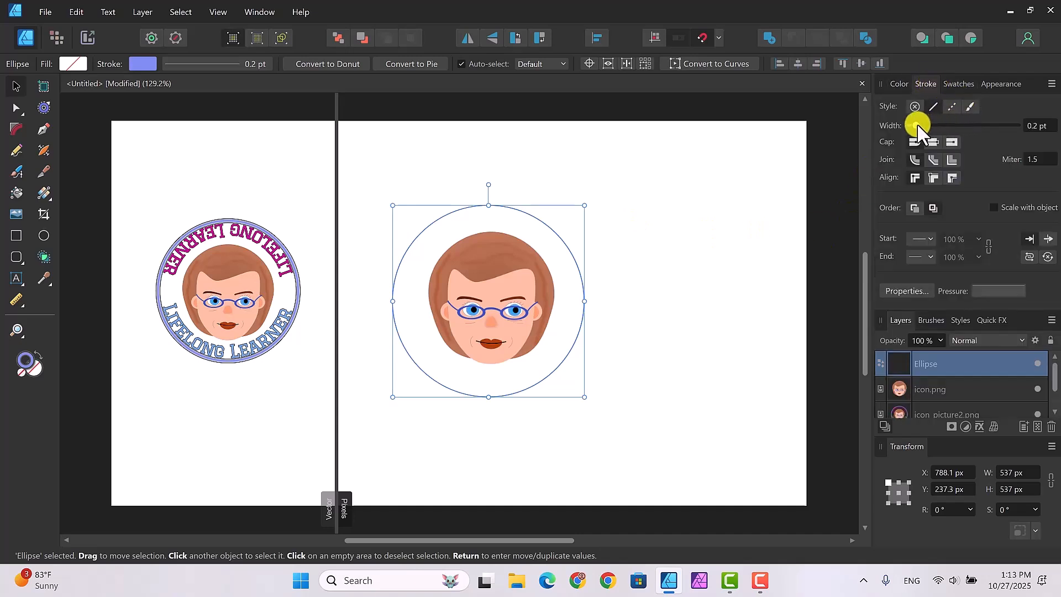
drag(917, 126, 937, 131)
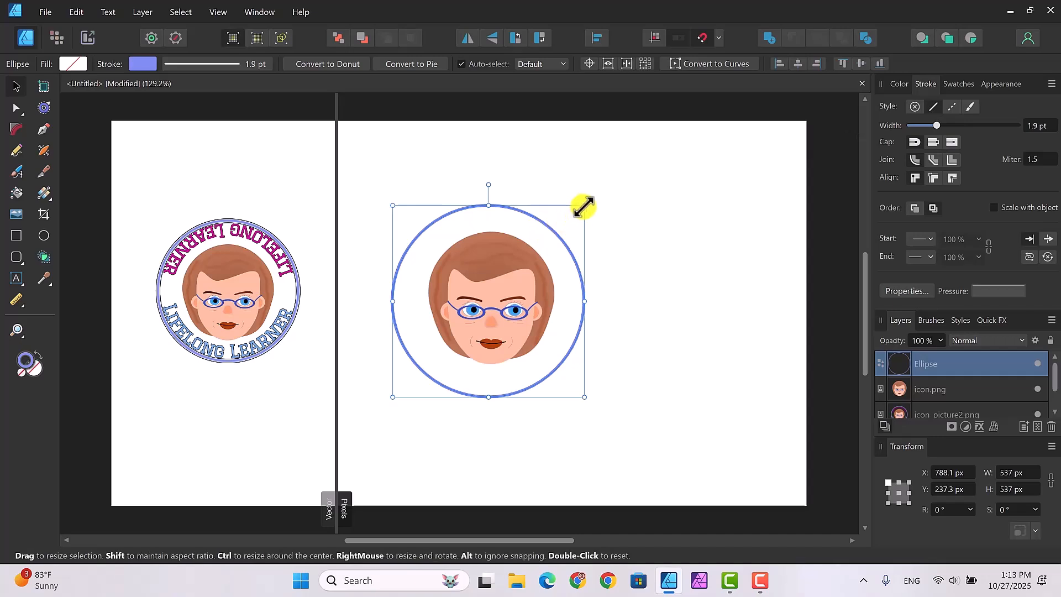
Enlarge the blue ring around the face to about 556 × 567 px.
drag(585, 205, 588, 203)
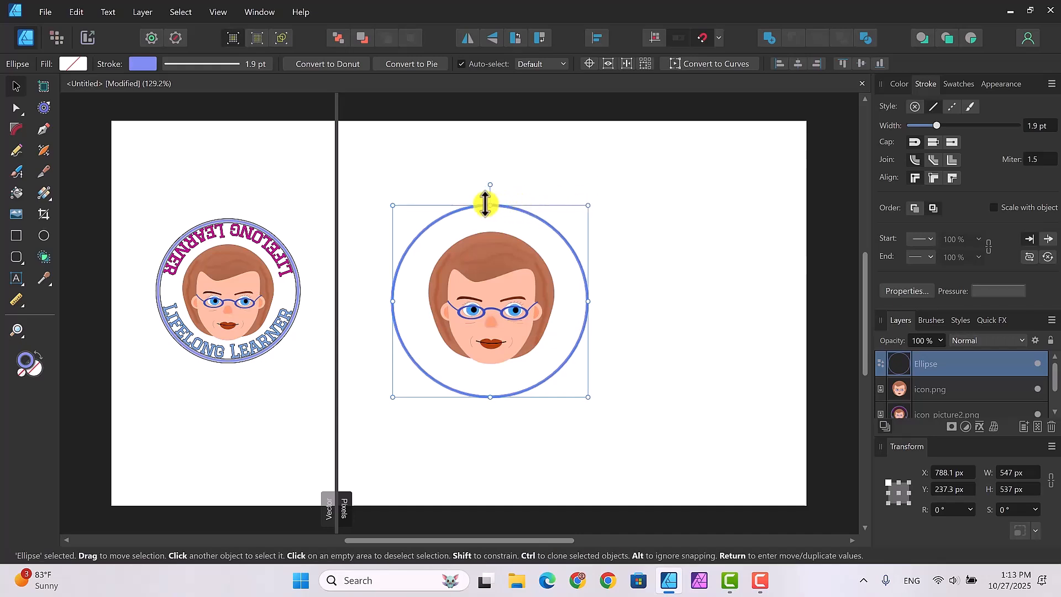
drag(500, 213, 500, 194)
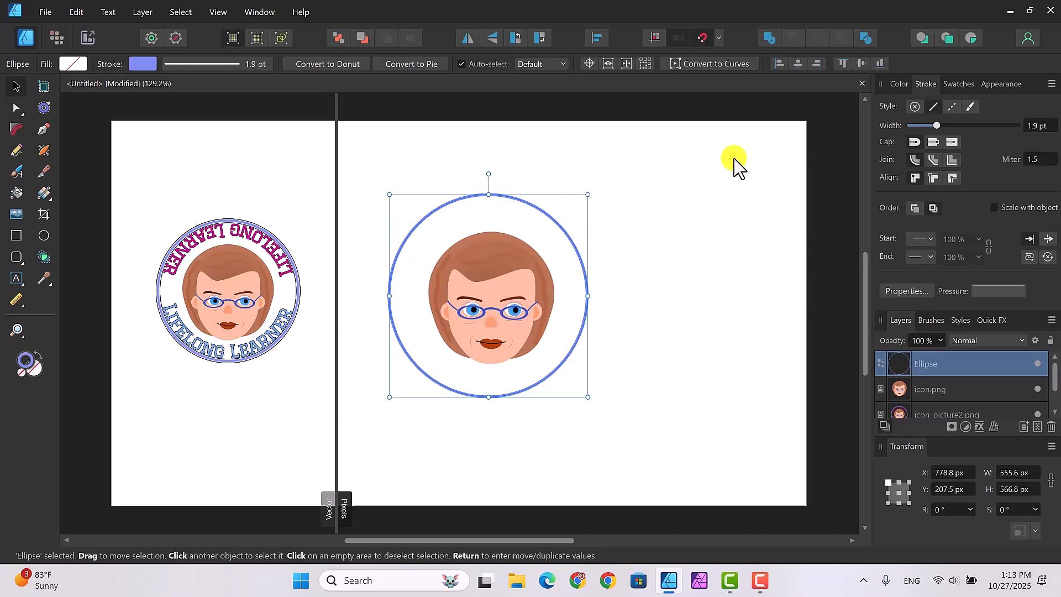
Duplicate the blue ring, move the copy to the empty area beside the face, and select the original ring.
key(ctrl+j)
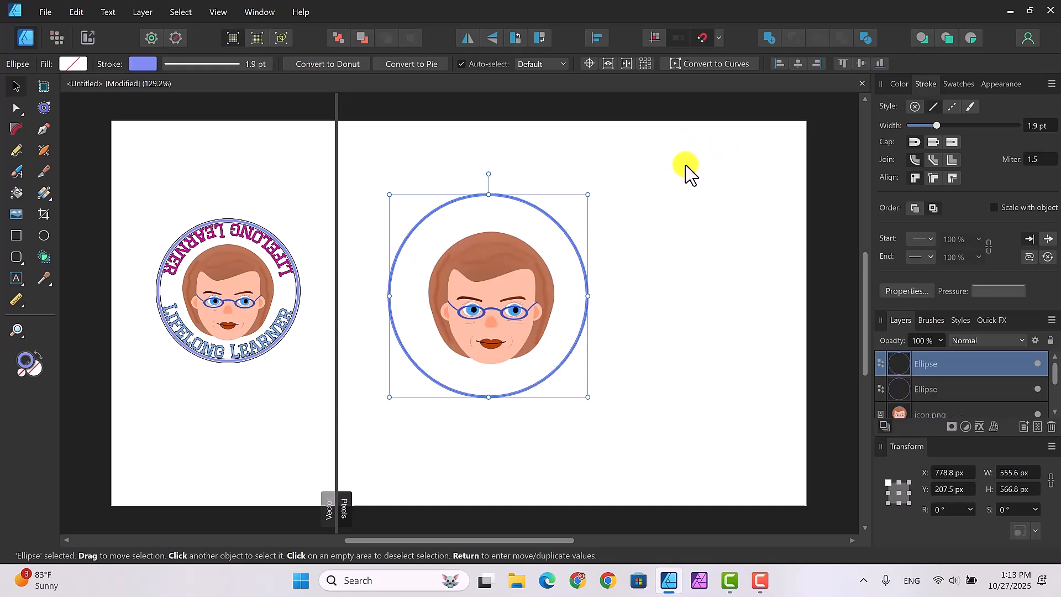
drag(492, 217, 685, 208)
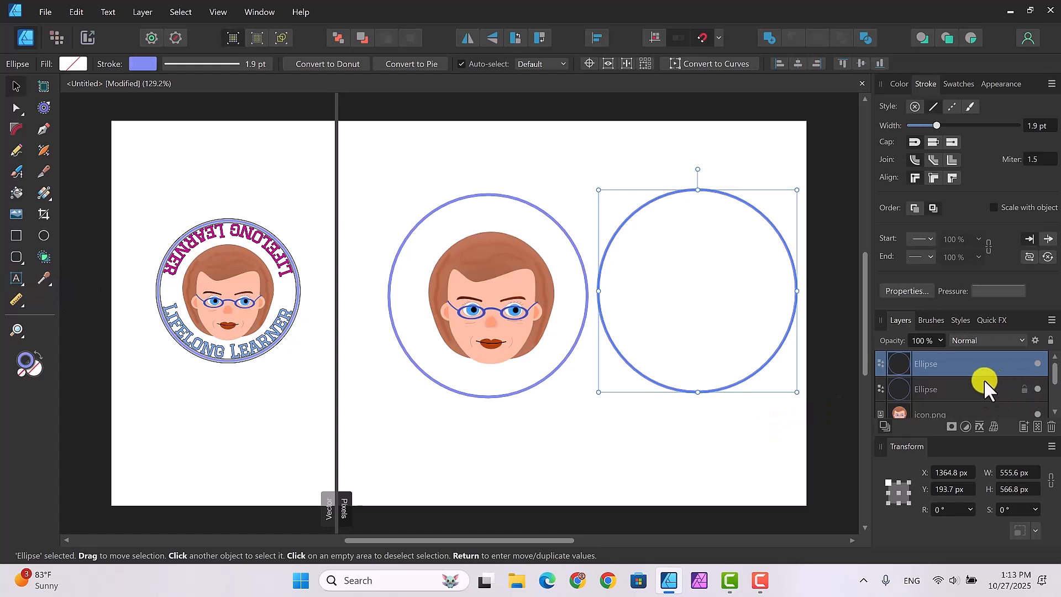
click(970, 390)
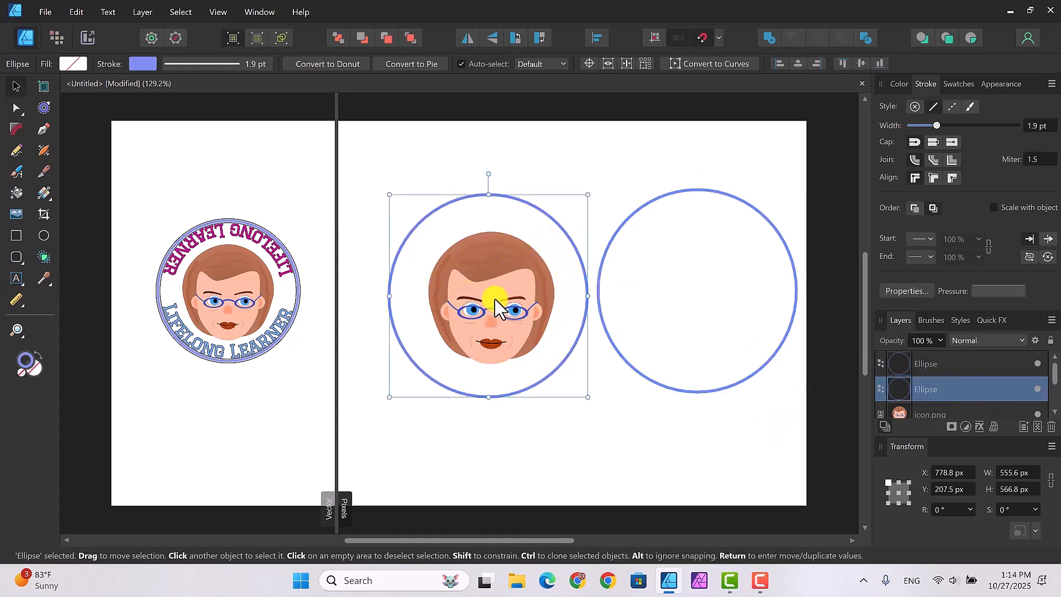
Convert the blue ring around the larger face into a text path with the Artistic Text tool, starting at its upper-left arc.
click(358, 35)
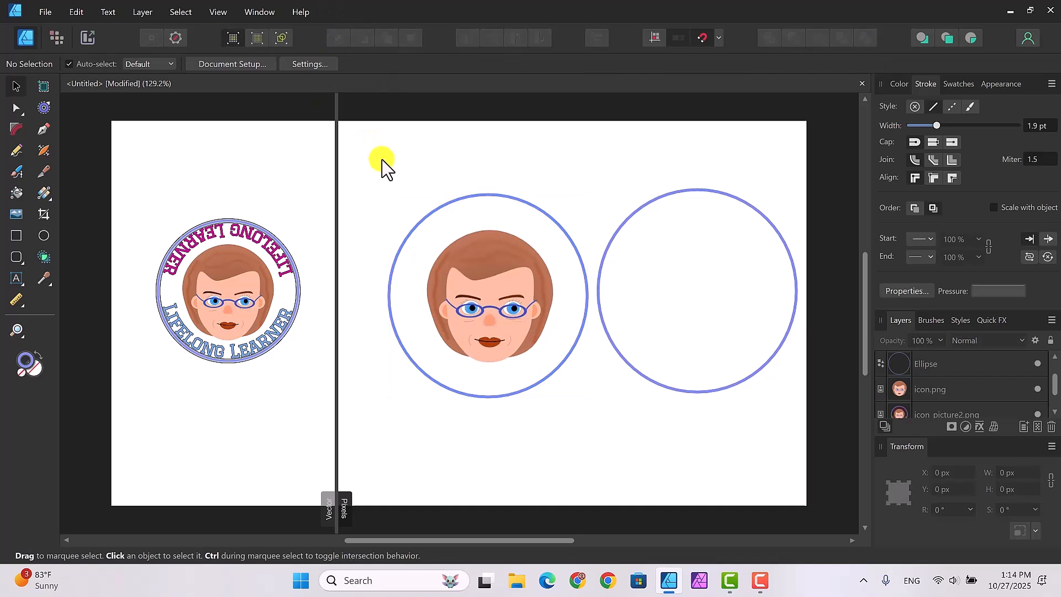
click(21, 283)
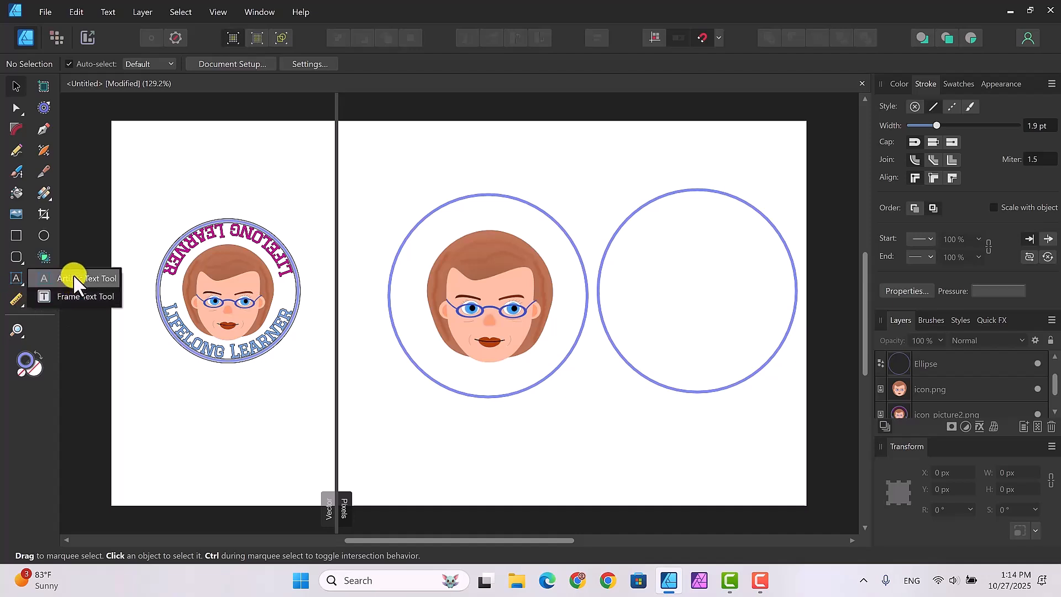
click(73, 275)
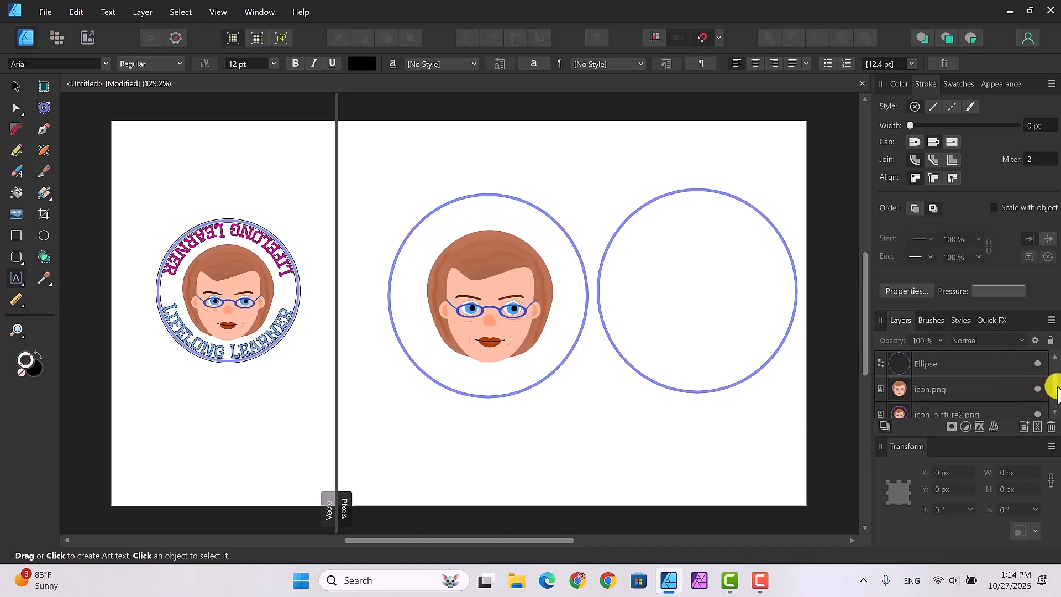
drag(1053, 387, 1045, 360)
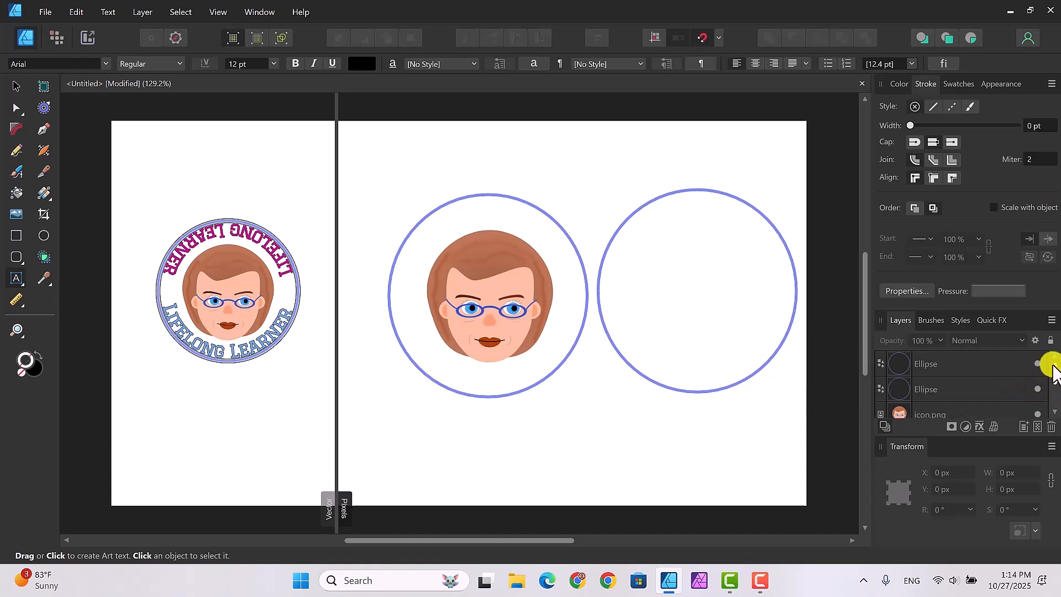
click(963, 387)
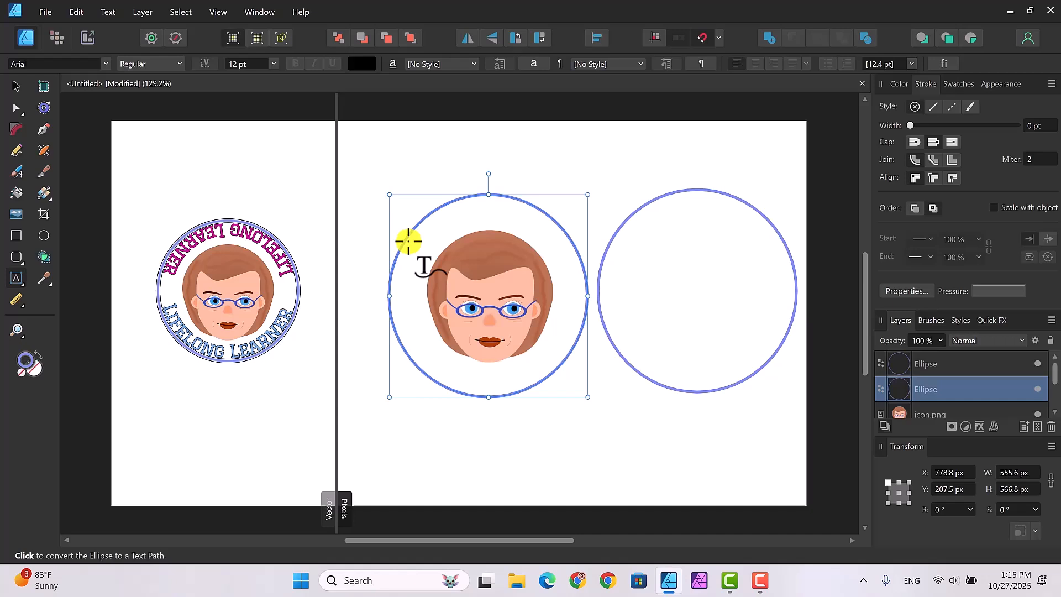
click(408, 241)
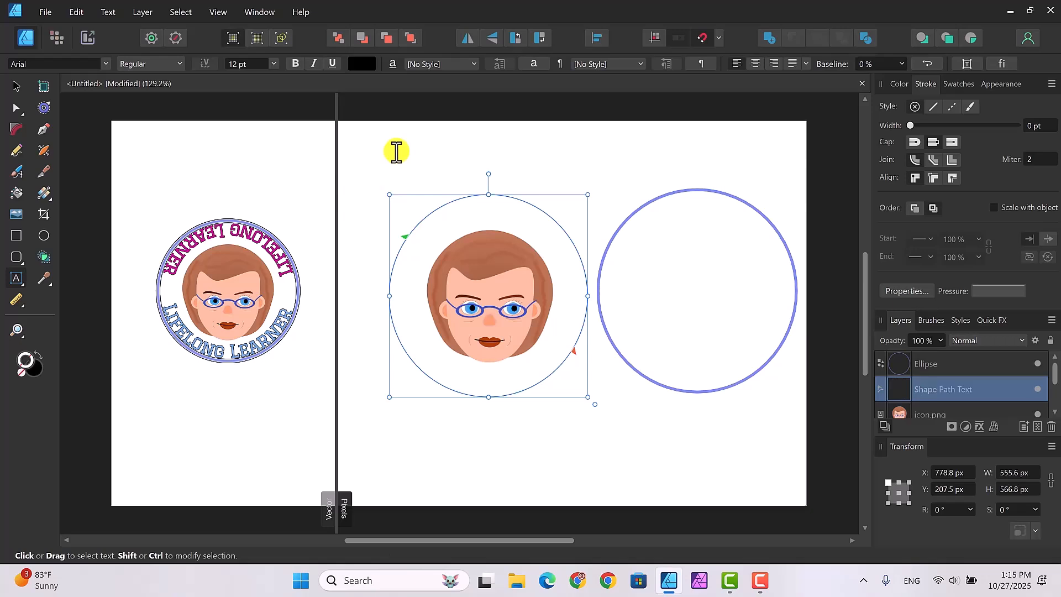
Enter "Lifelong Learner" on the circular path and move the path start to the upper-right arc so the text runs above the face.
text(Lif)
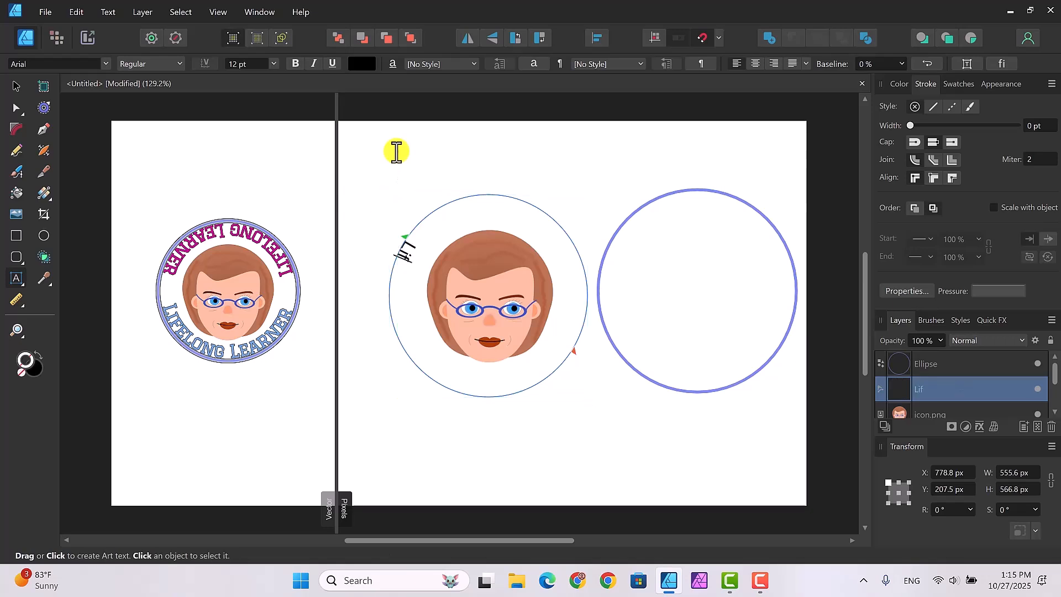
text(elong)
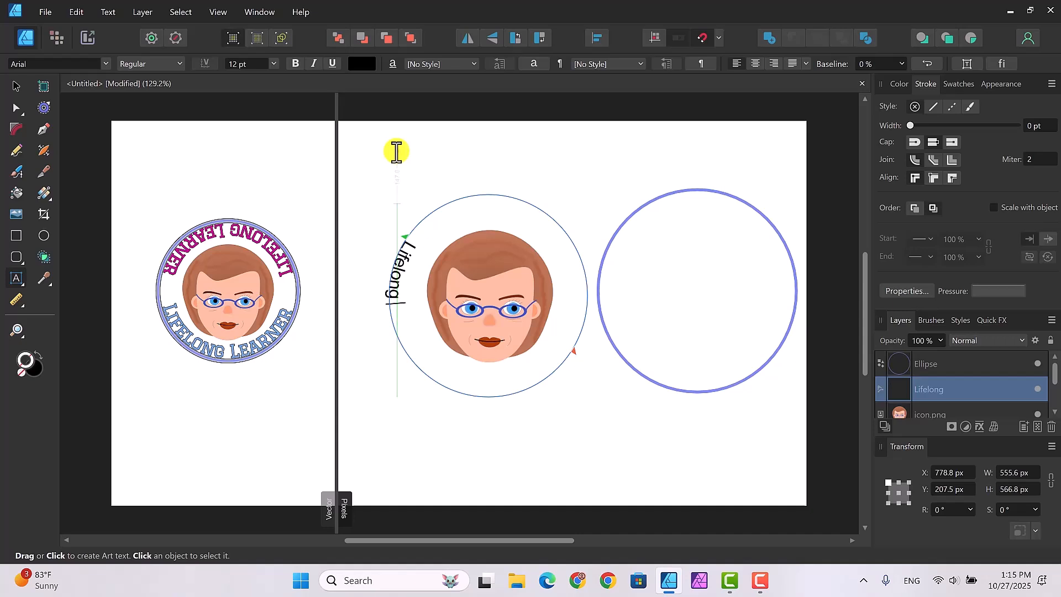
text( Learner)
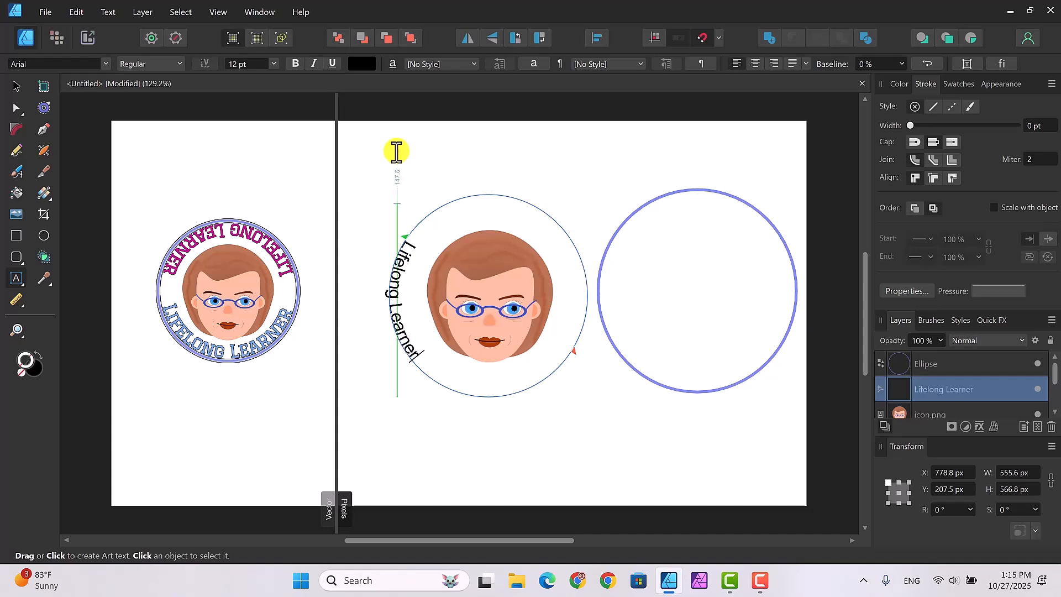
key(Escape)
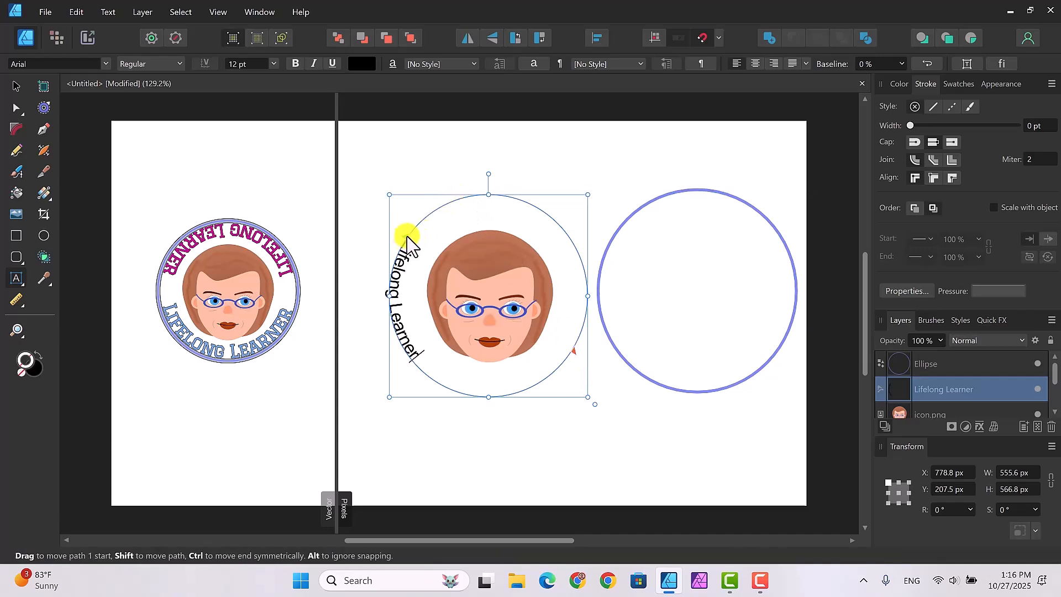
drag(410, 238, 549, 215)
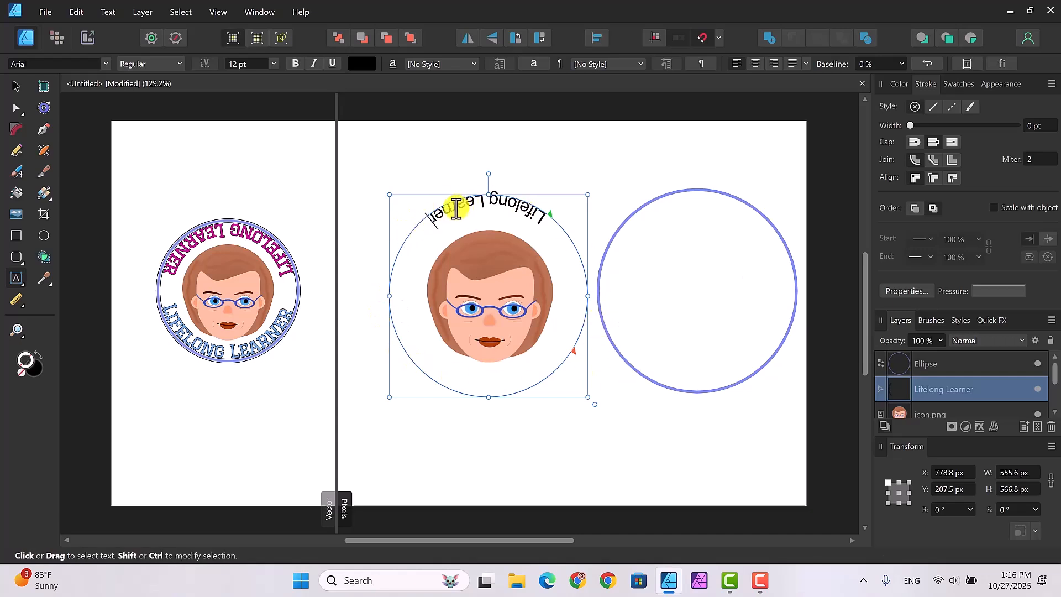
Set the curved text to Algerian at 14 pt and adjust its path start and end so it sits centred above the face.
click(424, 219)
drag(425, 219, 562, 173)
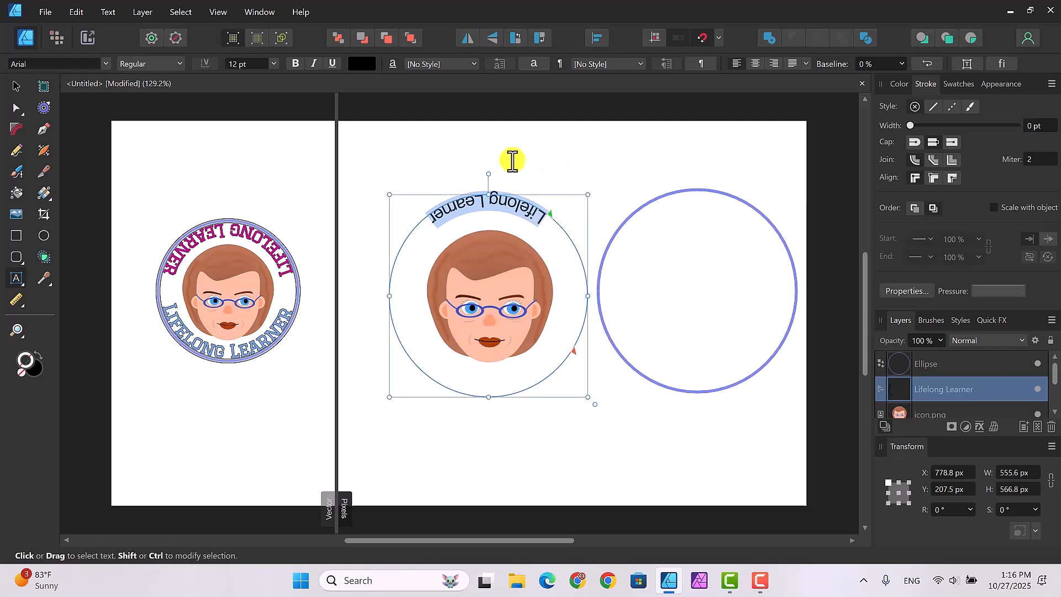
click(106, 64)
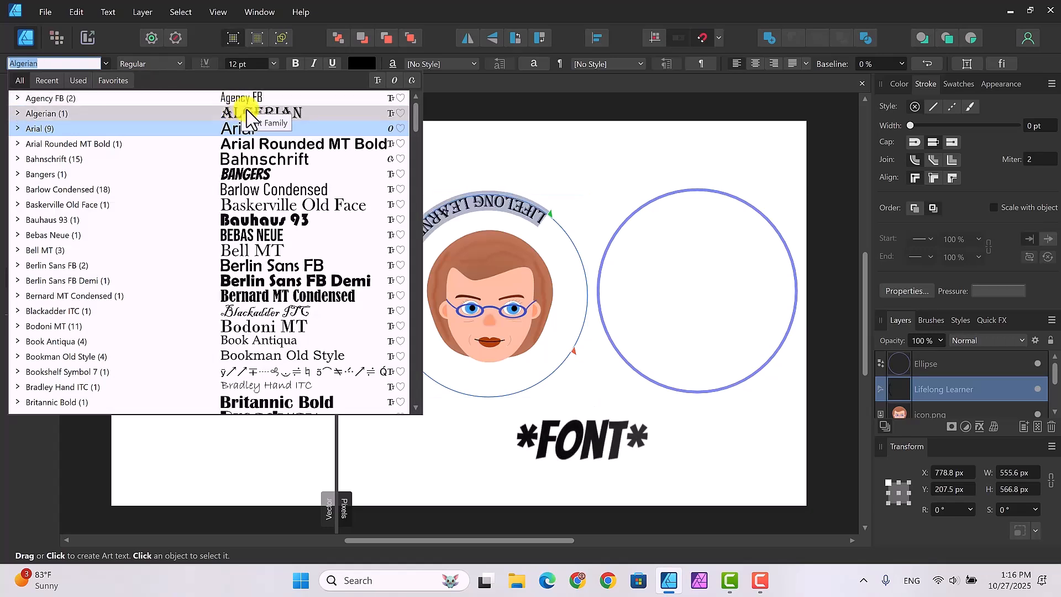
click(298, 115)
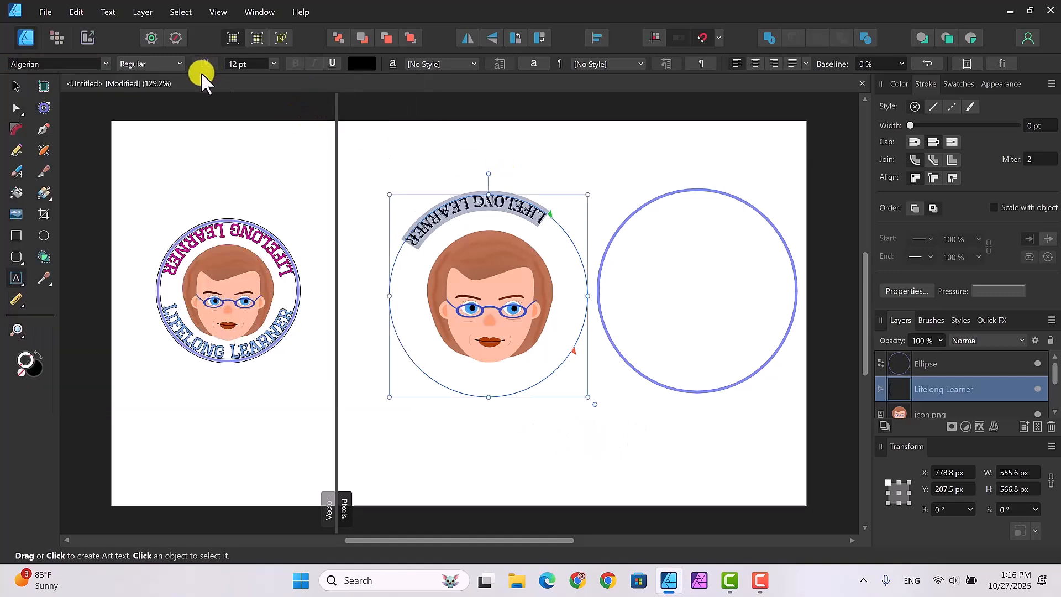
click(274, 65)
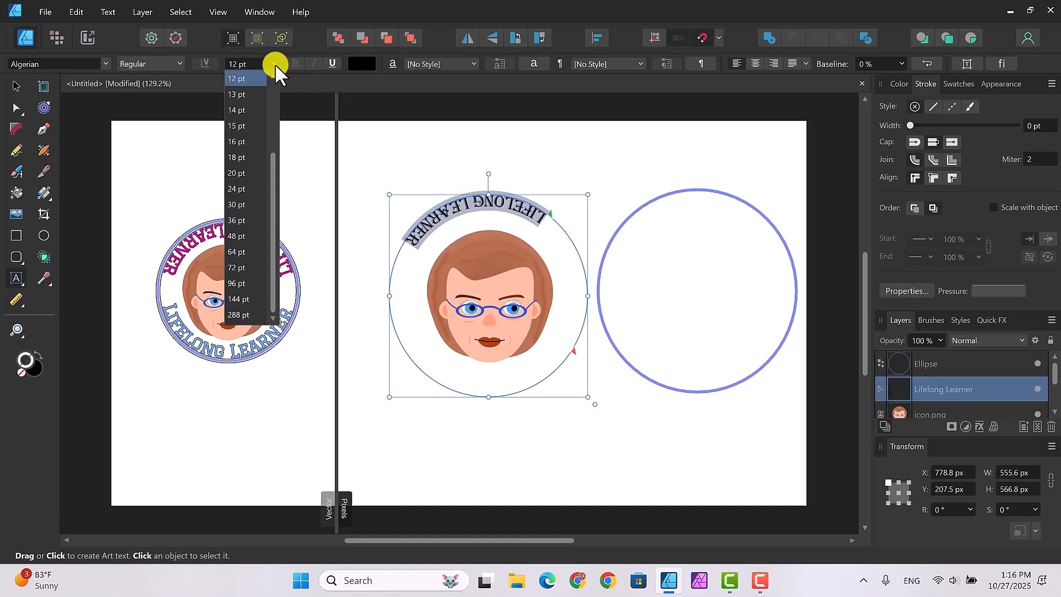
click(240, 108)
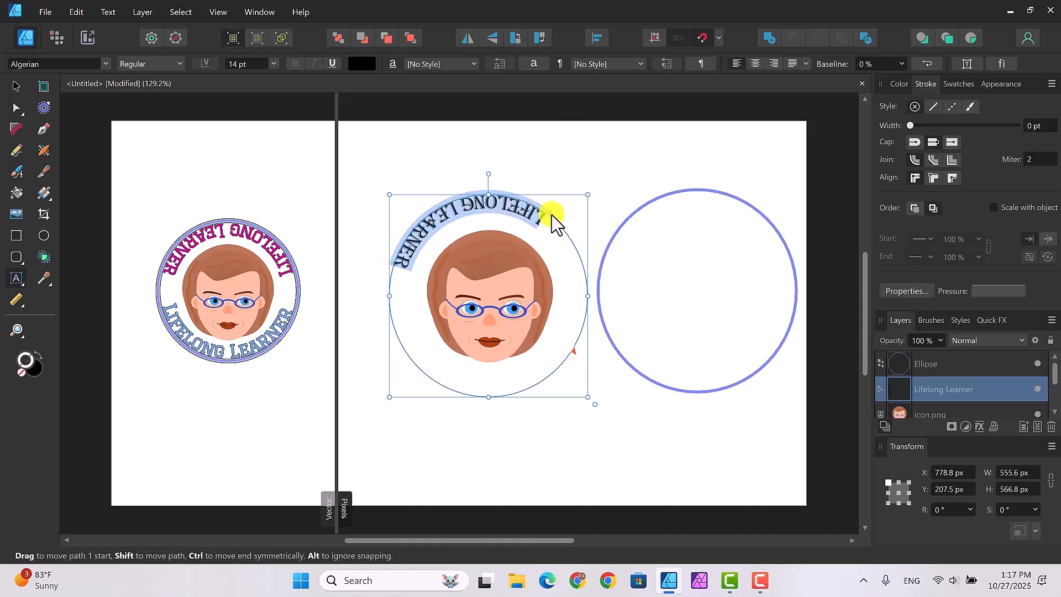
drag(551, 214, 564, 235)
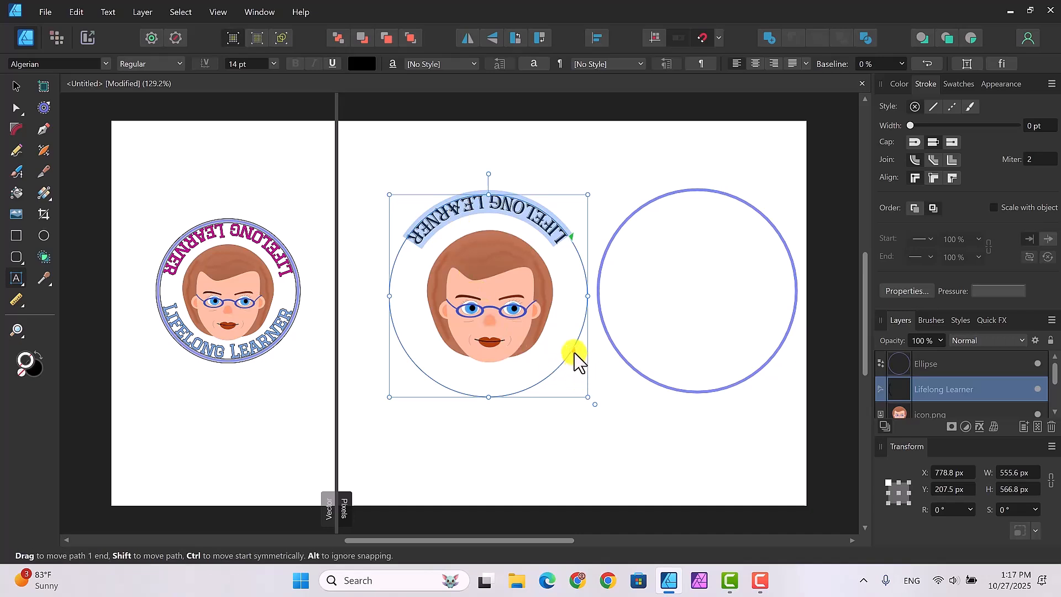
drag(575, 360, 399, 256)
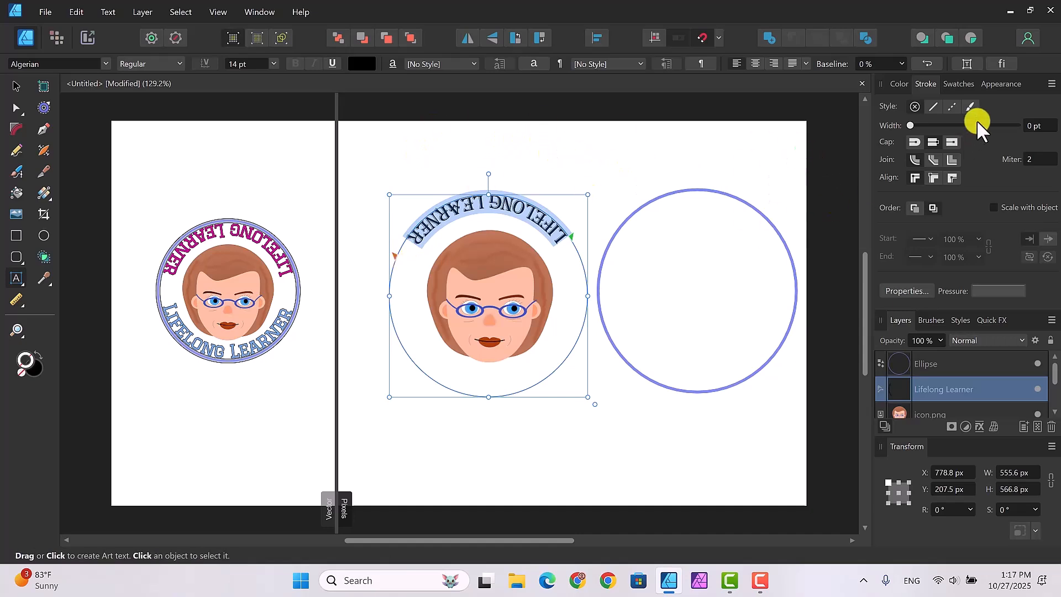
Fill the curved text with the magenta #CD0B98 sampled from the finished logo and give it a black outline.
click(900, 83)
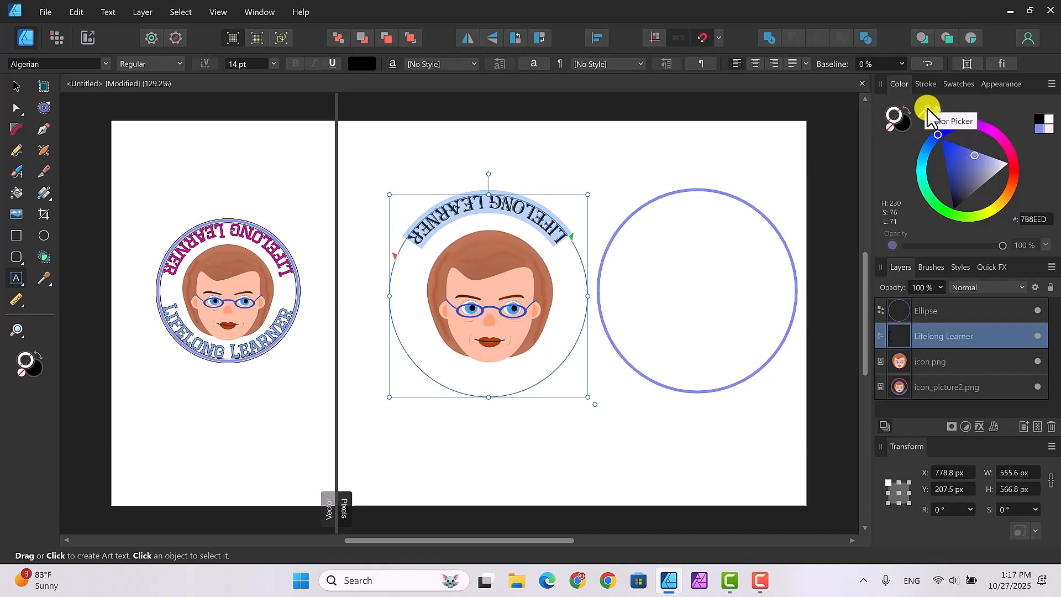
drag(928, 109, 252, 240)
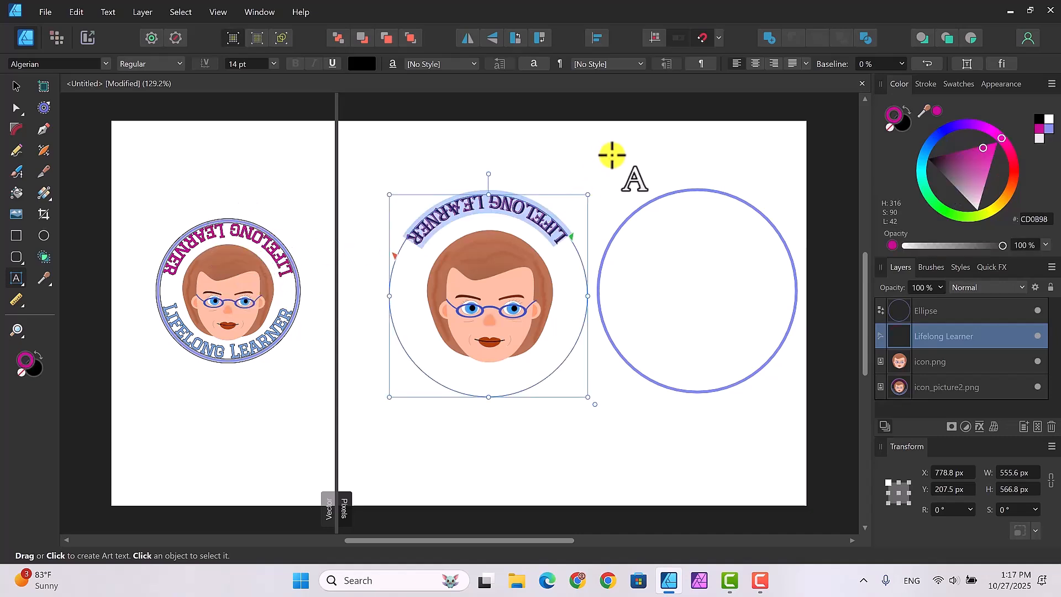
click(1039, 120)
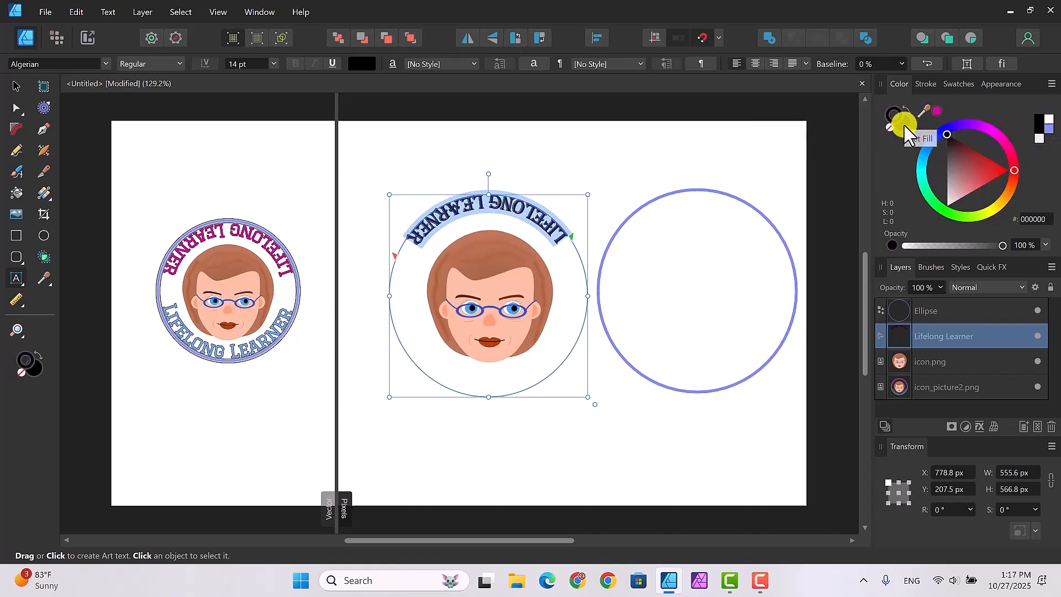
click(936, 111)
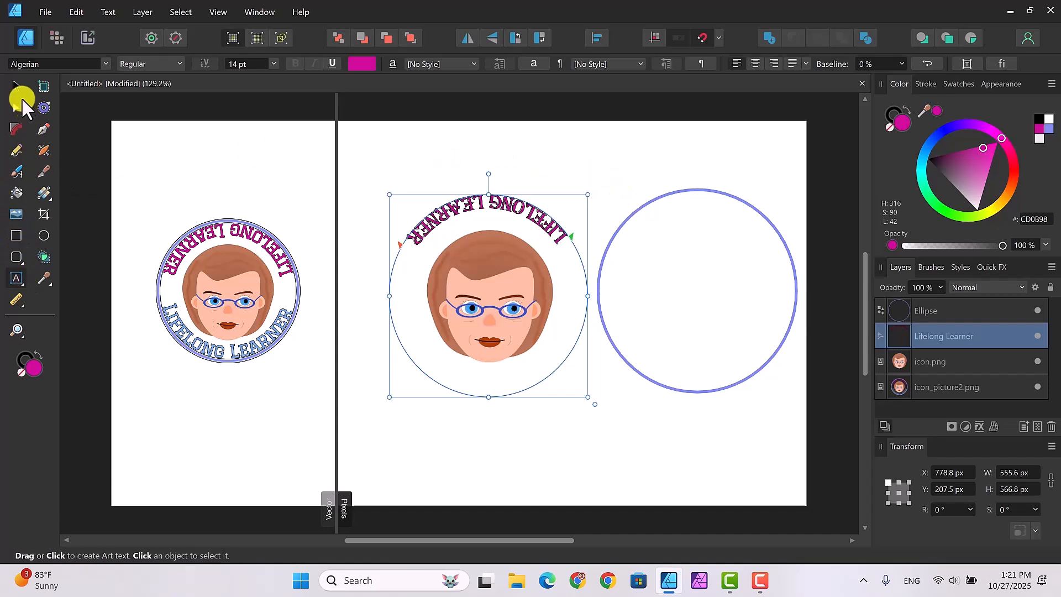
Duplicate the curved text and flip the copy horizontally and vertically so it runs below the face.
click(14, 87)
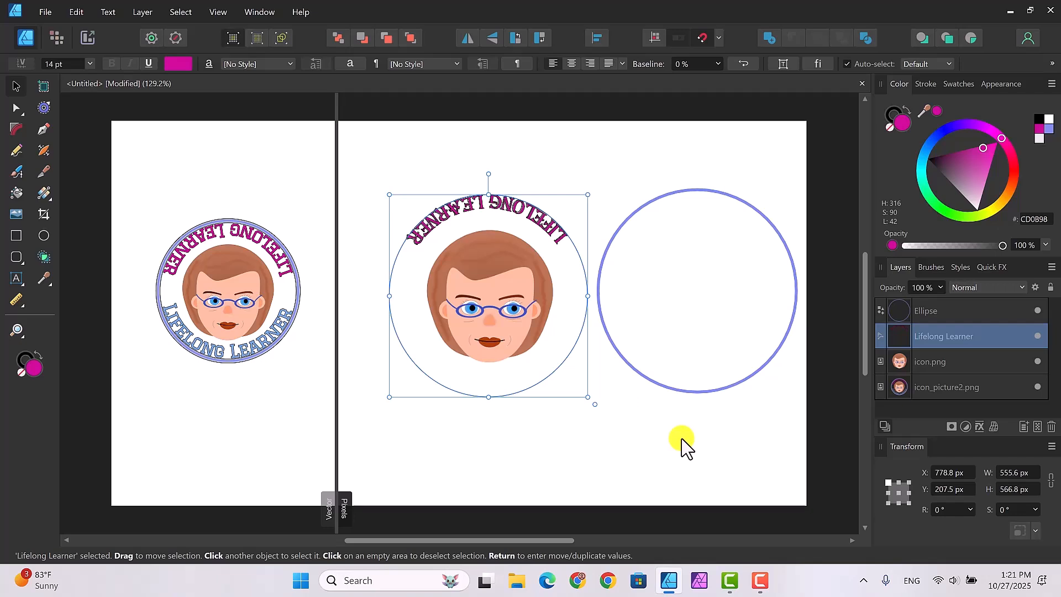
key(ctrl+j)
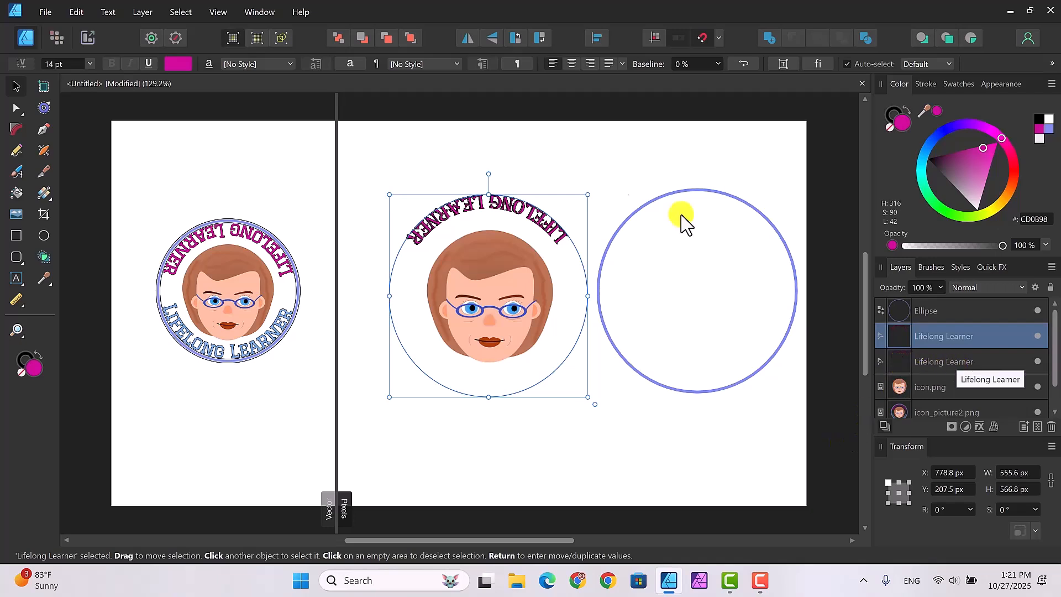
mouse_move(499, 203)
mouse_down()
mouse_move(496, 354)
mouse_move(496, 206)
mouse_up()
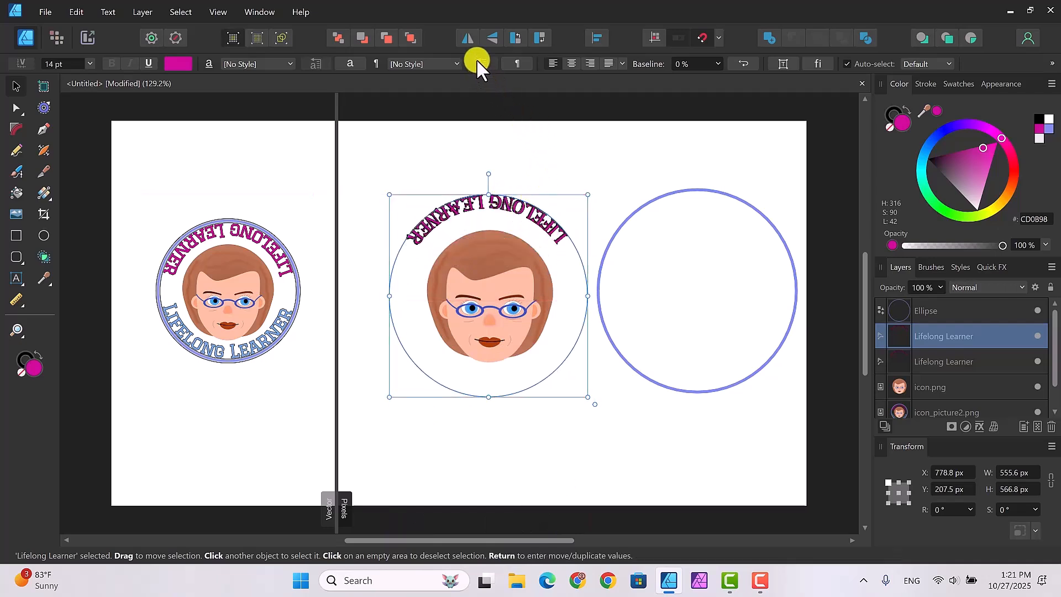
click(470, 38)
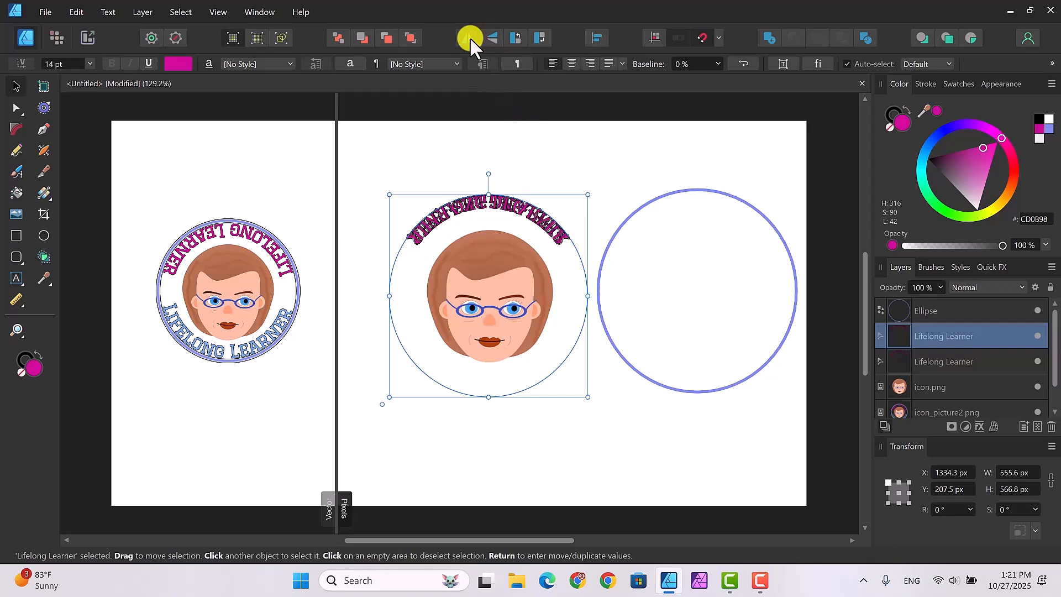
click(490, 34)
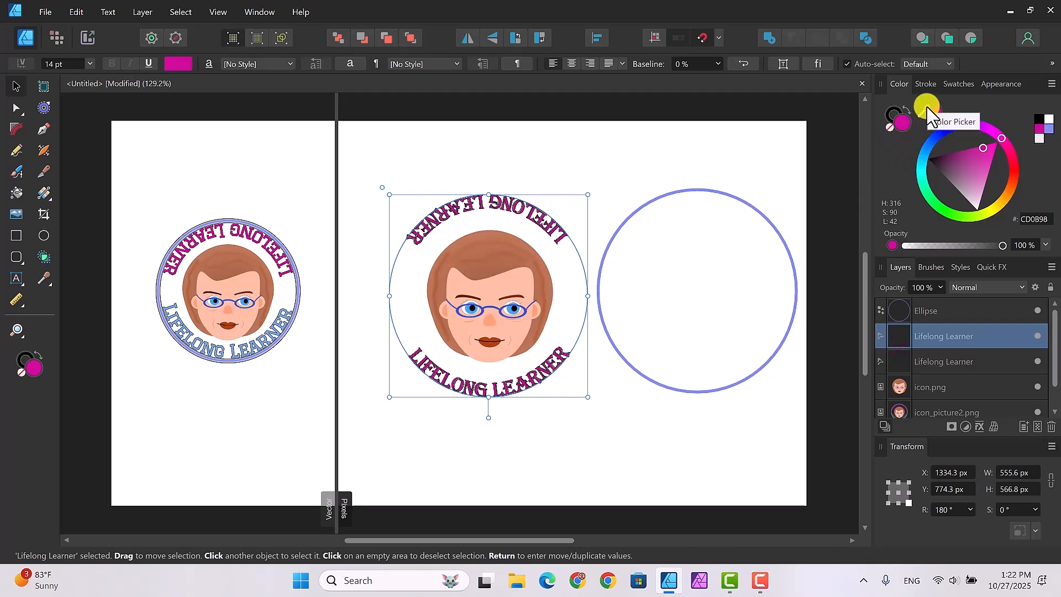
Fill the lower curved text with the light blue #71A6E2 sampled from the finished logo's lower lettering.
drag(928, 109, 267, 343)
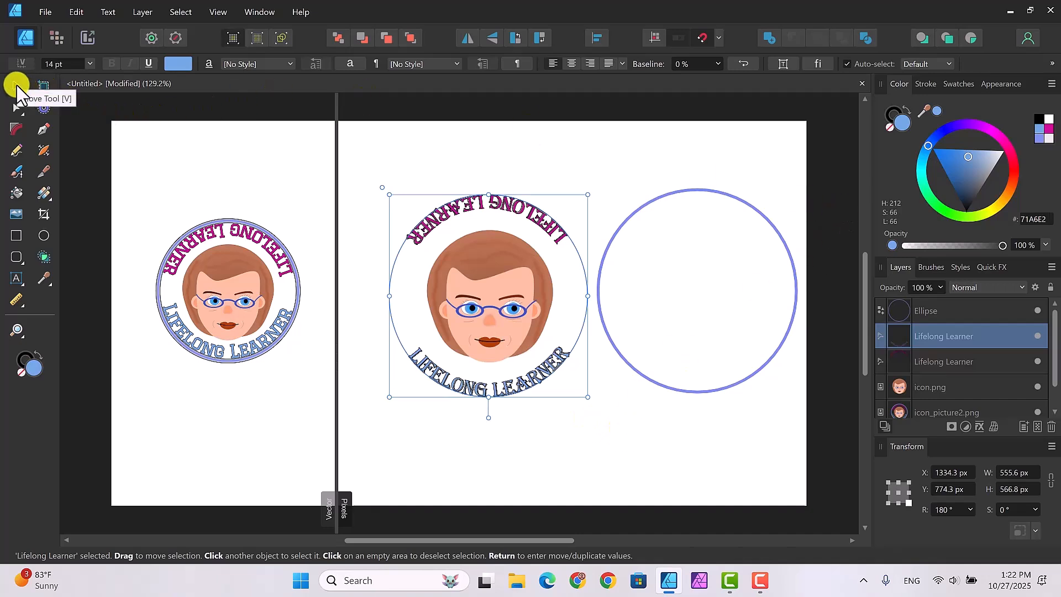
click(653, 433)
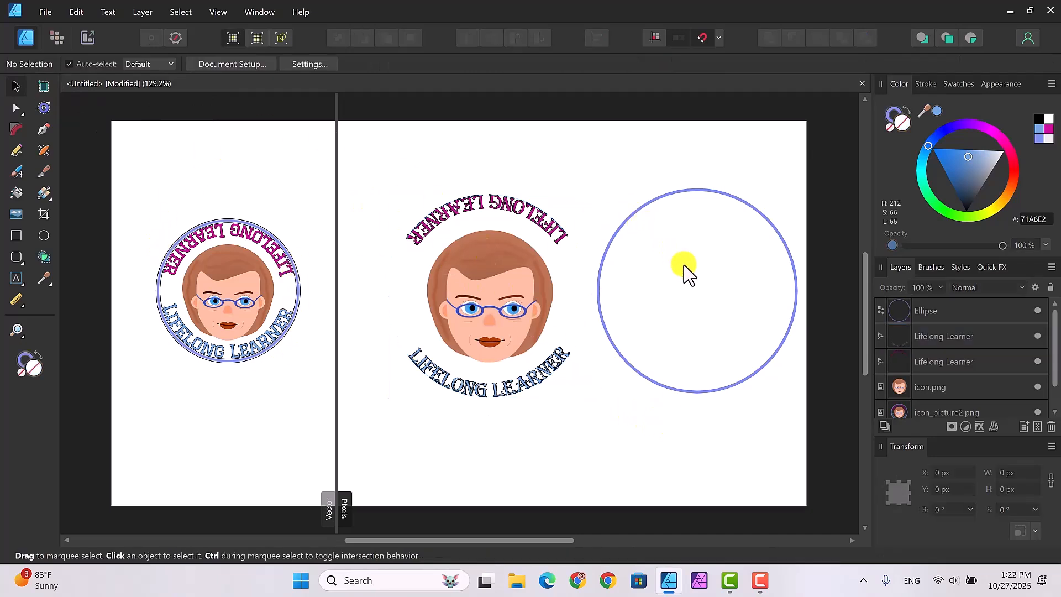
Move the spare blue ring around the face and both curved texts and enlarge it to about 569 × 581 px.
click(953, 310)
drag(725, 282, 513, 284)
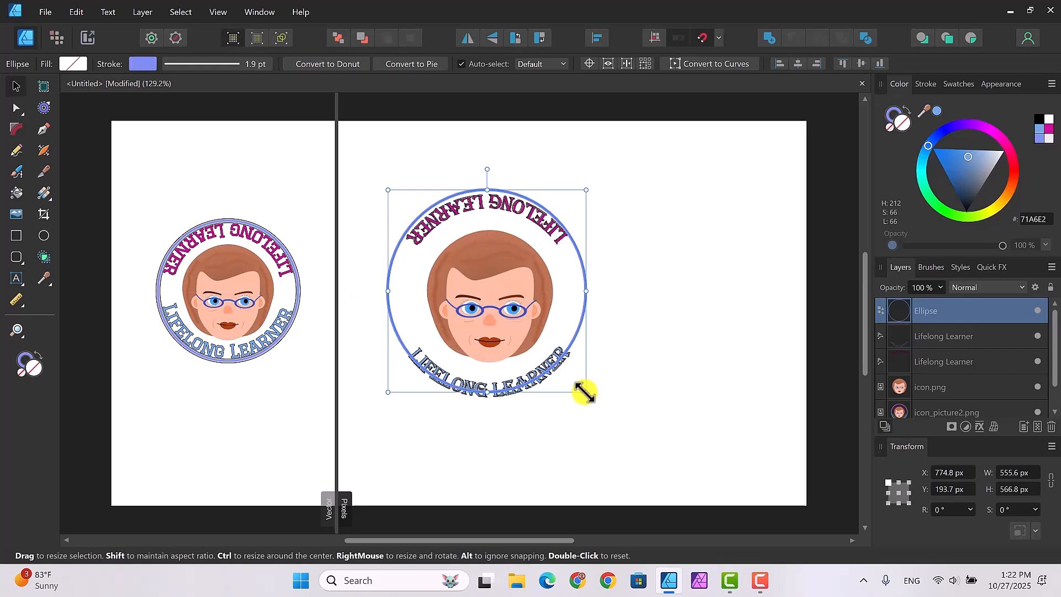
drag(586, 395, 587, 401)
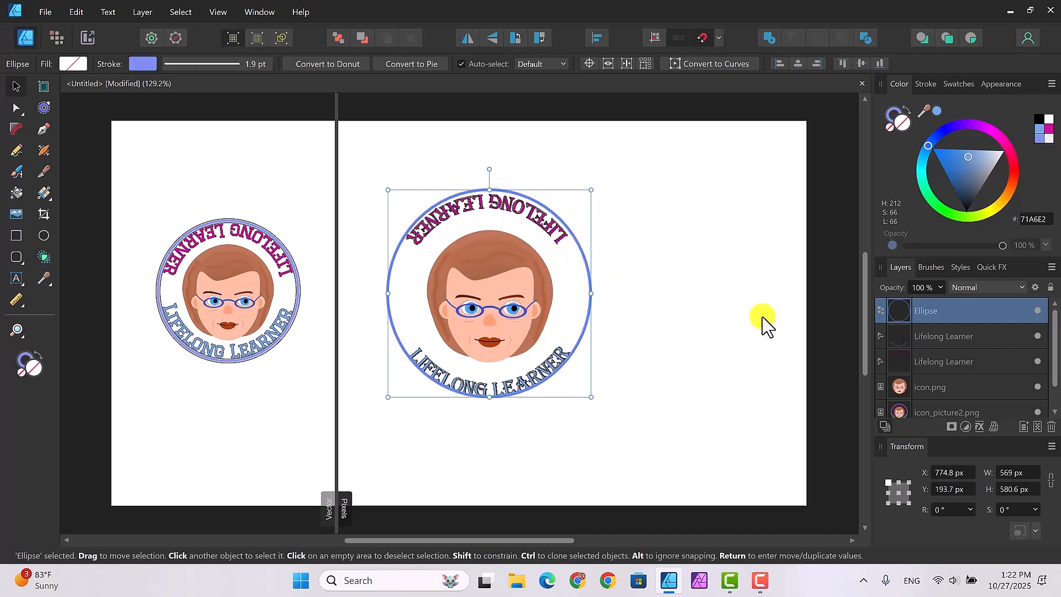
Nudge the enlarged blue ring down 4 px to centre it around the curved texts.
key(Down)
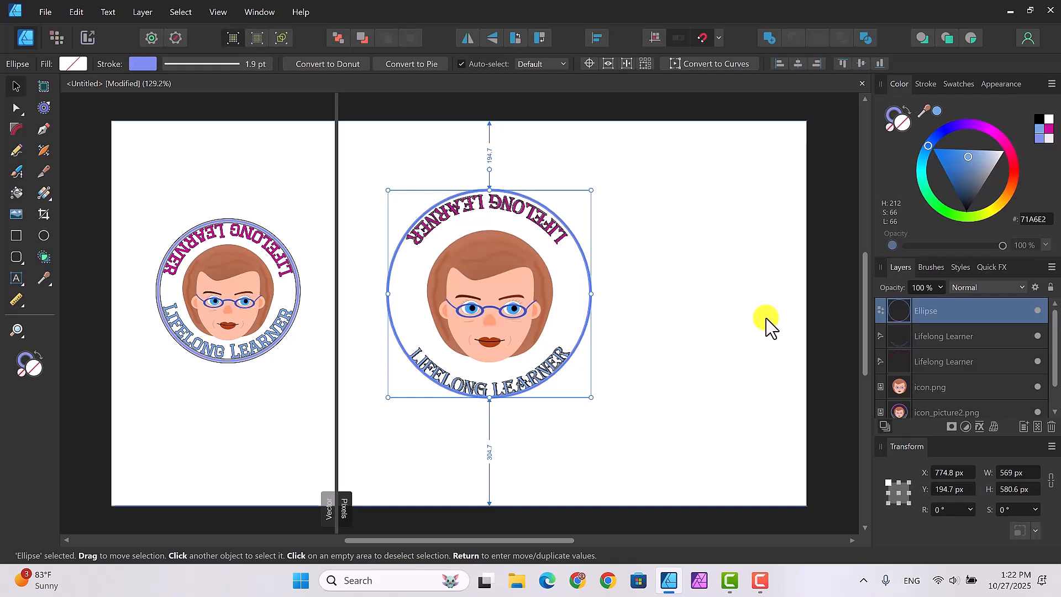
key(Down)
key(Down)
key(Down)
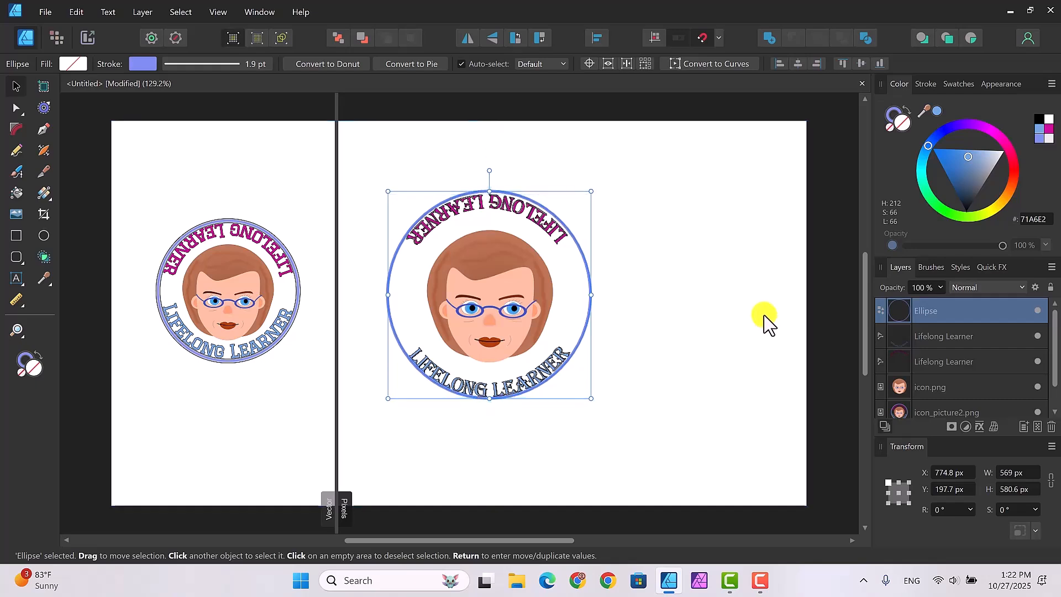
click(663, 268)
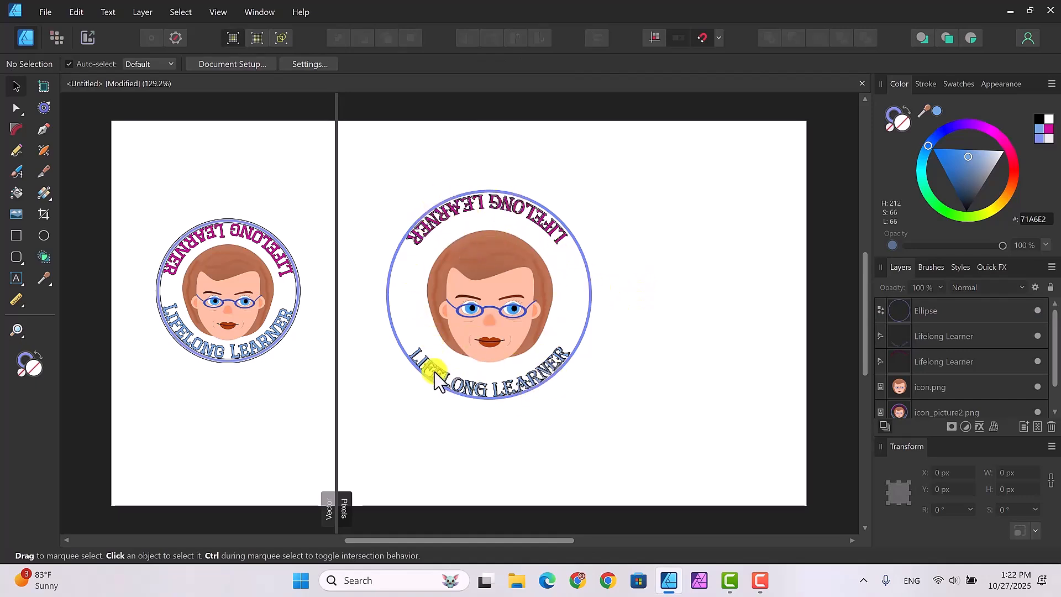
Group the face icon, both curved Lifelong Learner texts and the blue ring of the rebuilt logo.
click(982, 383)
ctrl+click(971, 361)
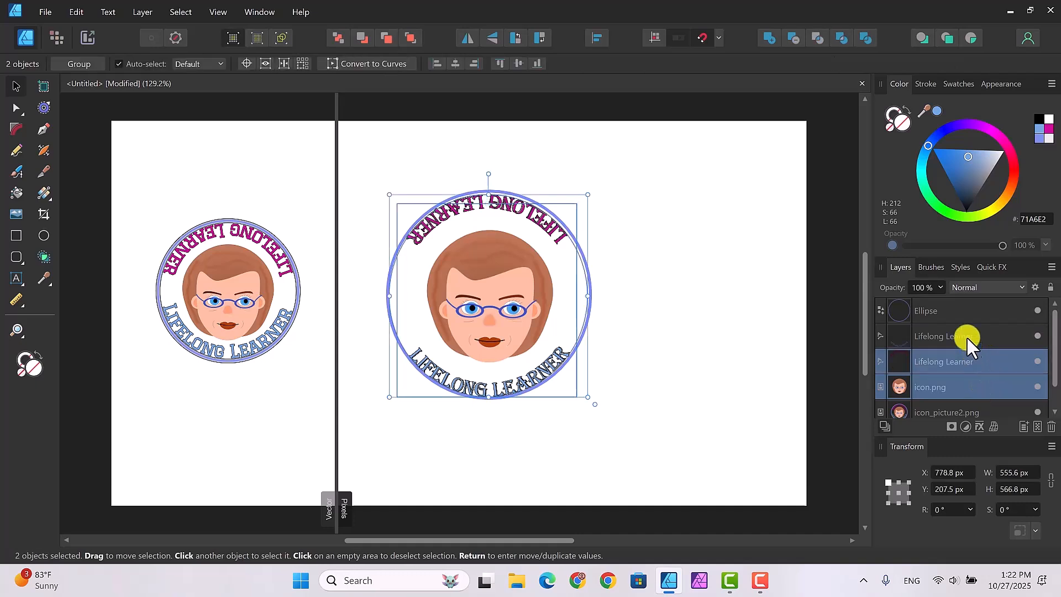
ctrl+click(967, 336)
ctrl+click(964, 308)
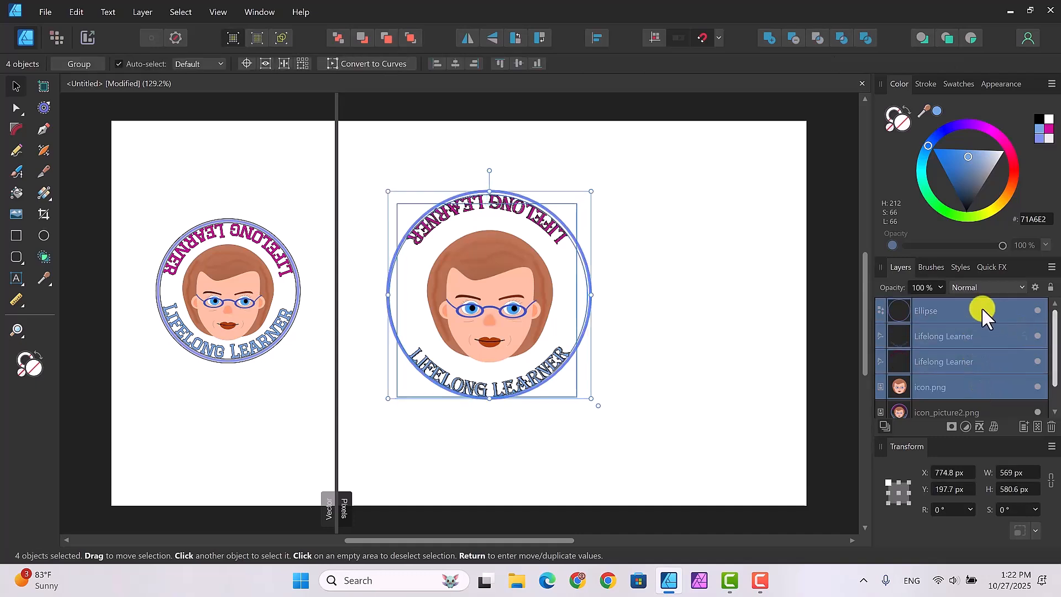
right_click(955, 307)
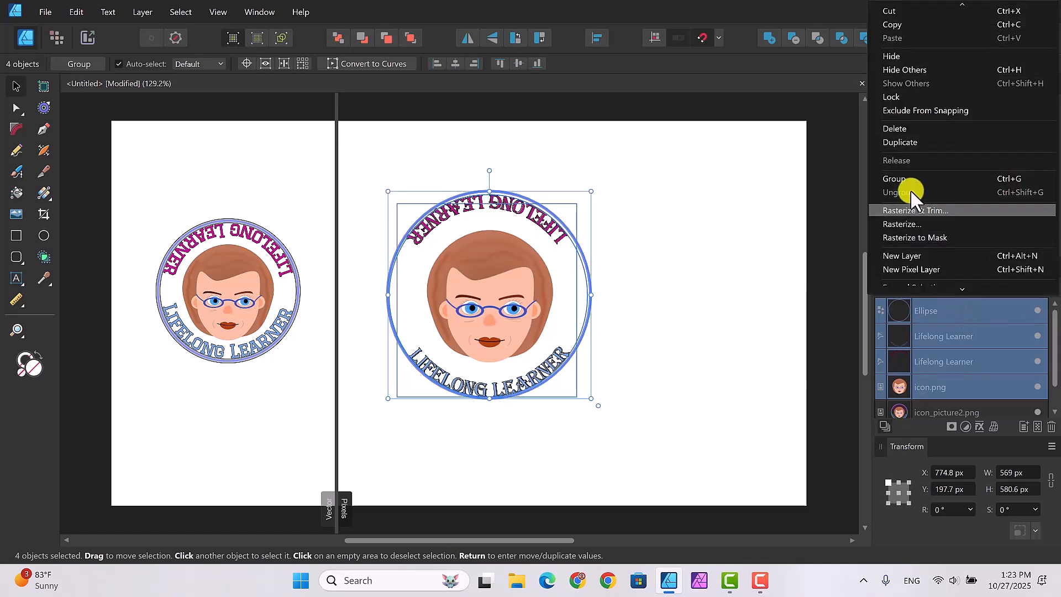
click(901, 178)
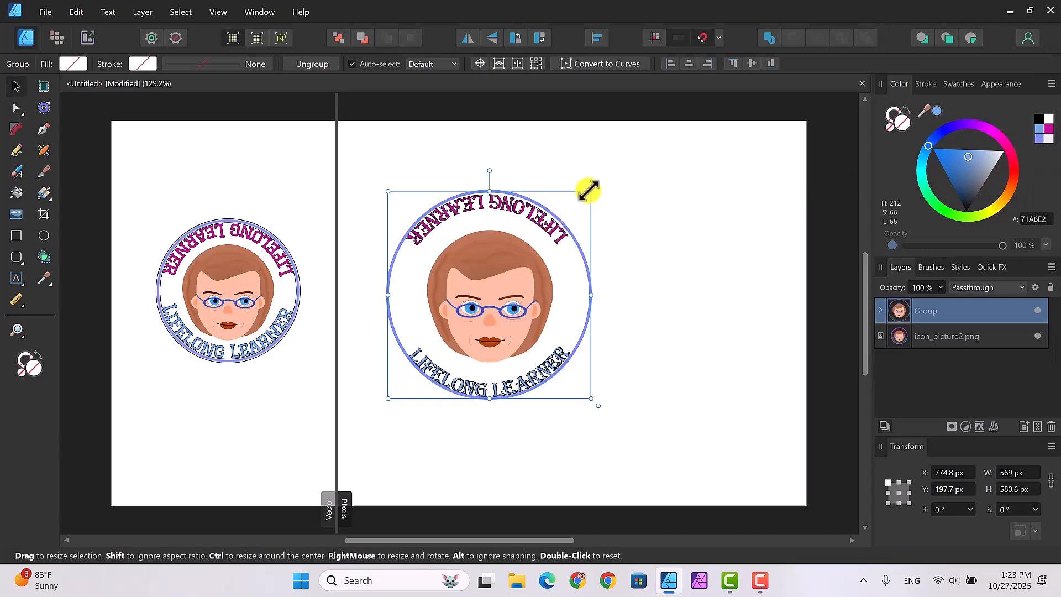
Enlarge the grouped logo slightly and move it up and left, leaving free space below it on the page.
mouse_move(590, 191)
mouse_down()
mouse_move(566, 217)
mouse_move(604, 197)
mouse_up()
drag(507, 267, 487, 229)
click(645, 310)
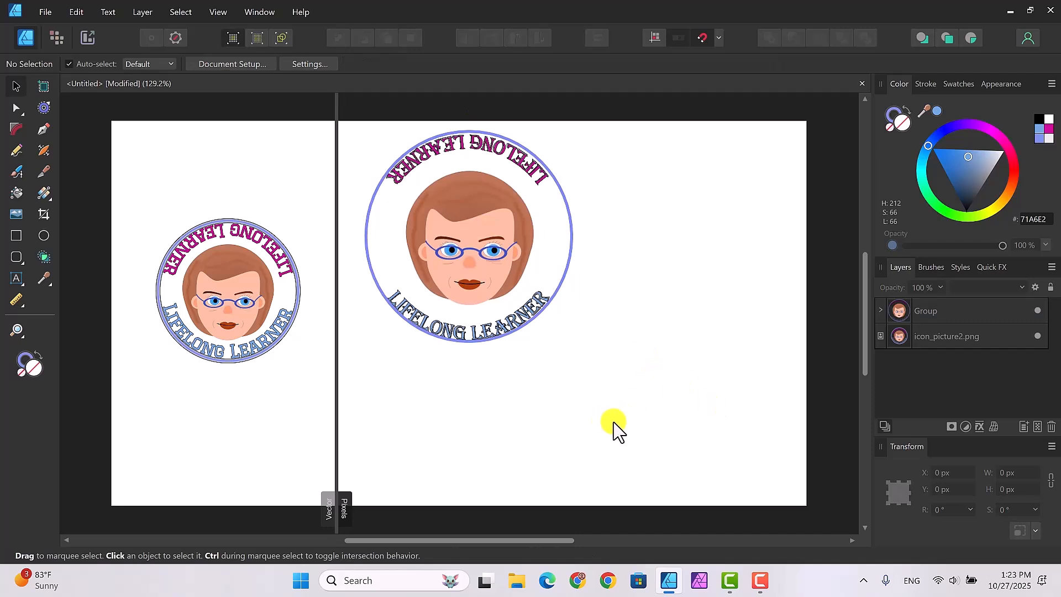
Draw an open wavy curve about 818 × 125 px below the grouped logo with the Pen tool.
click(42, 128)
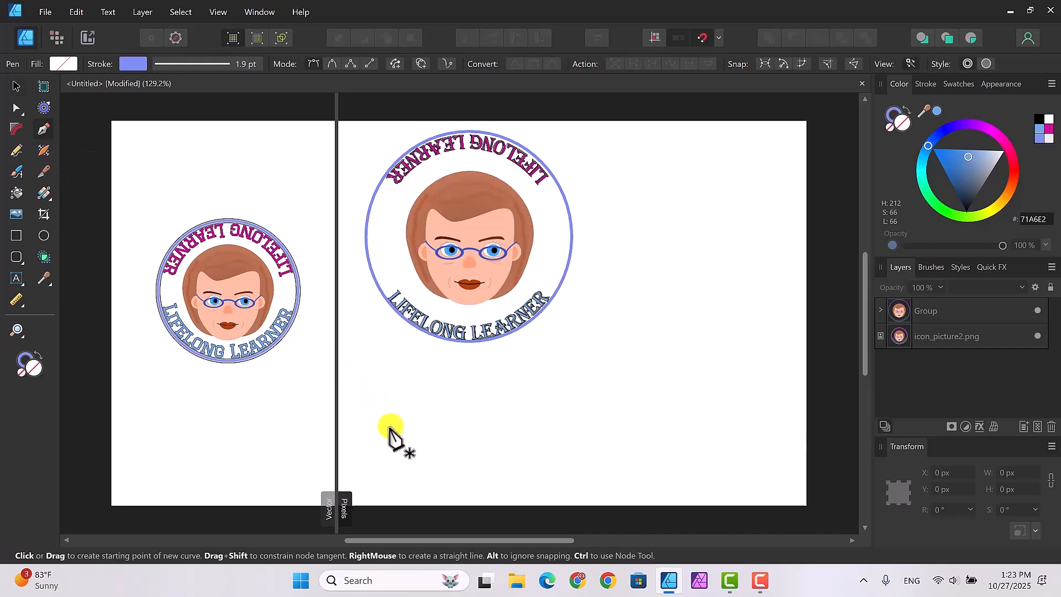
drag(391, 426, 707, 379)
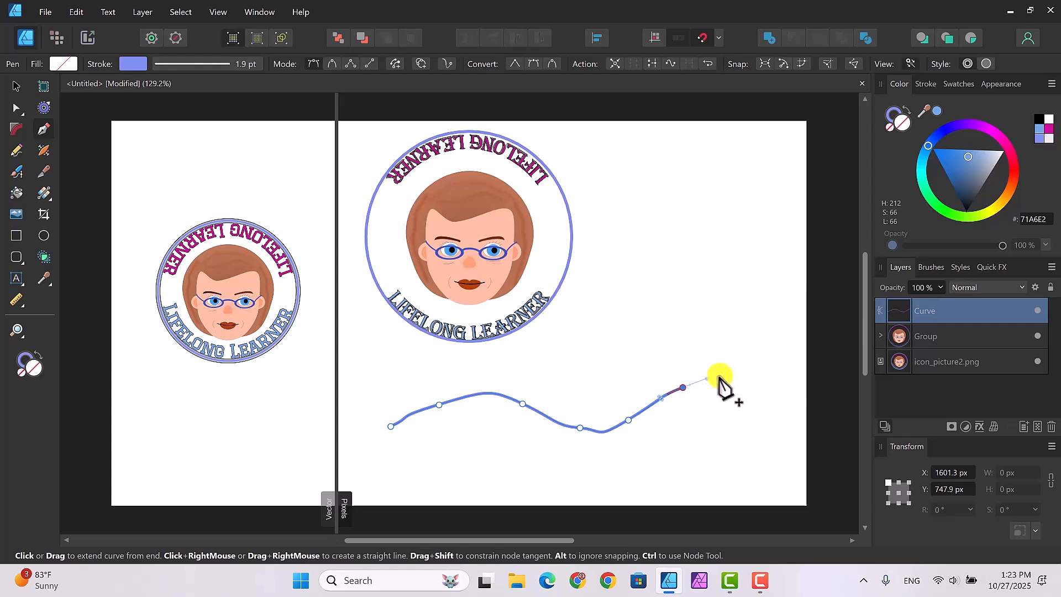
key(Escape)
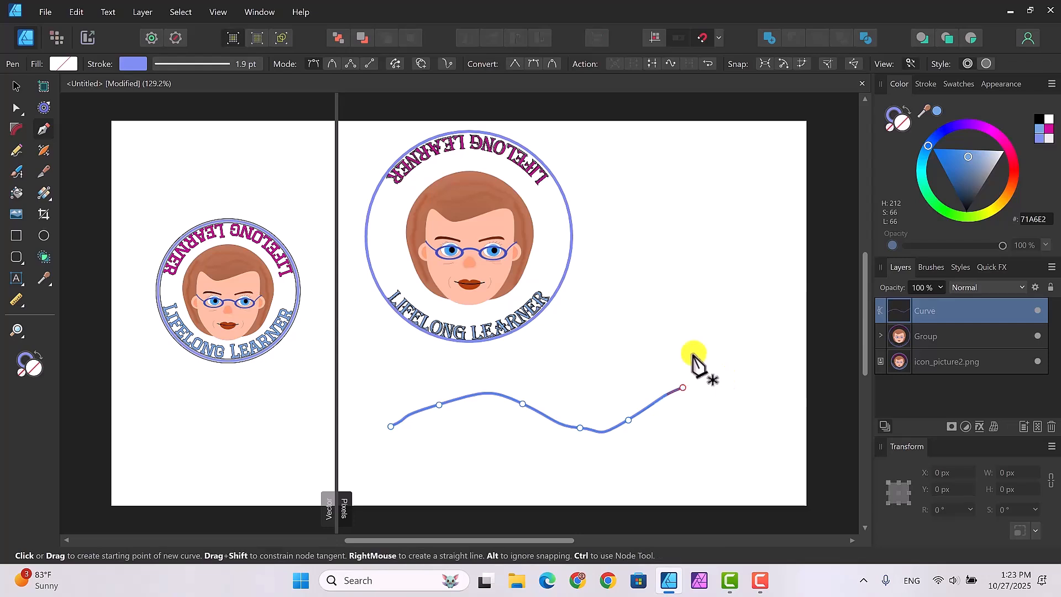
click(14, 87)
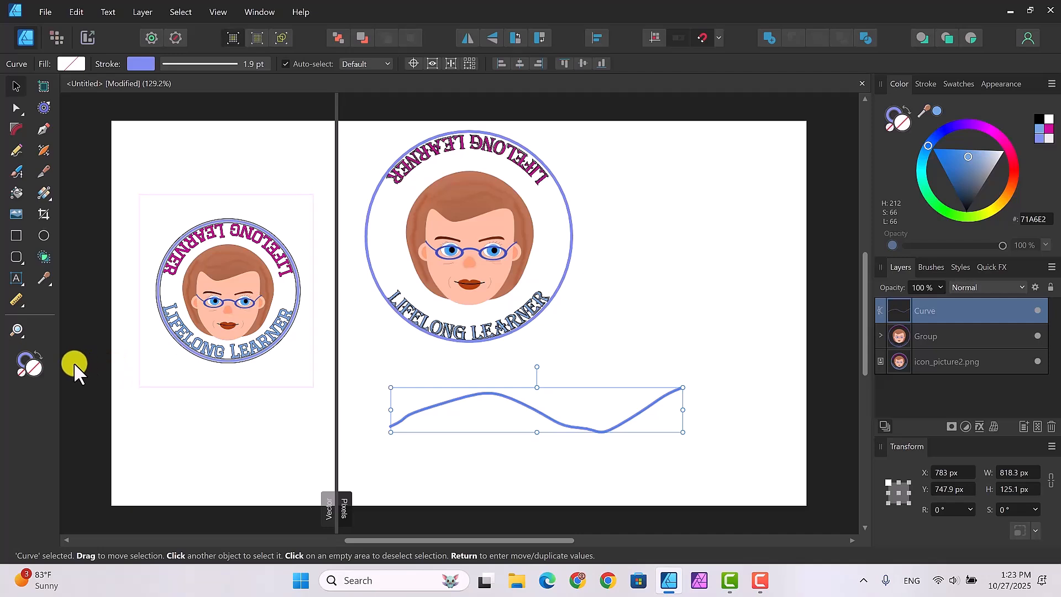
Place the artistic text "Curved Line curved line" along the wavy curve.
click(20, 283)
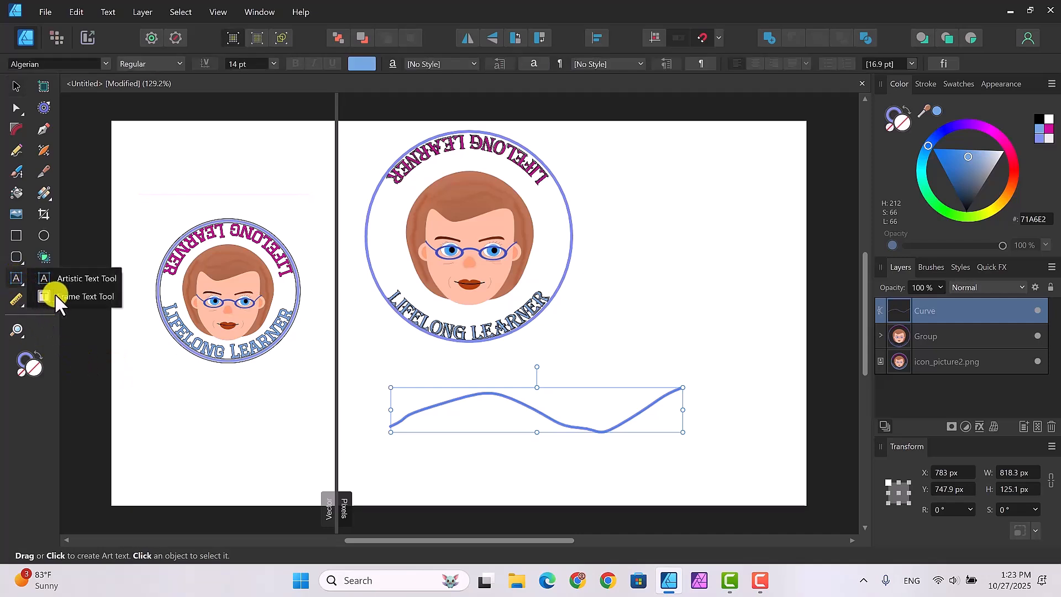
click(63, 276)
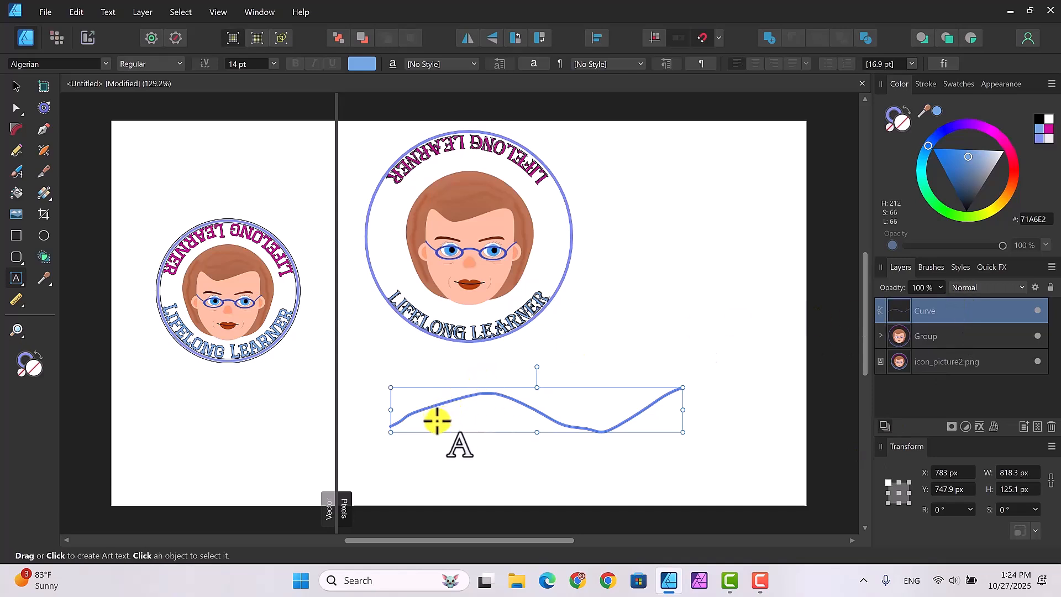
click(411, 410)
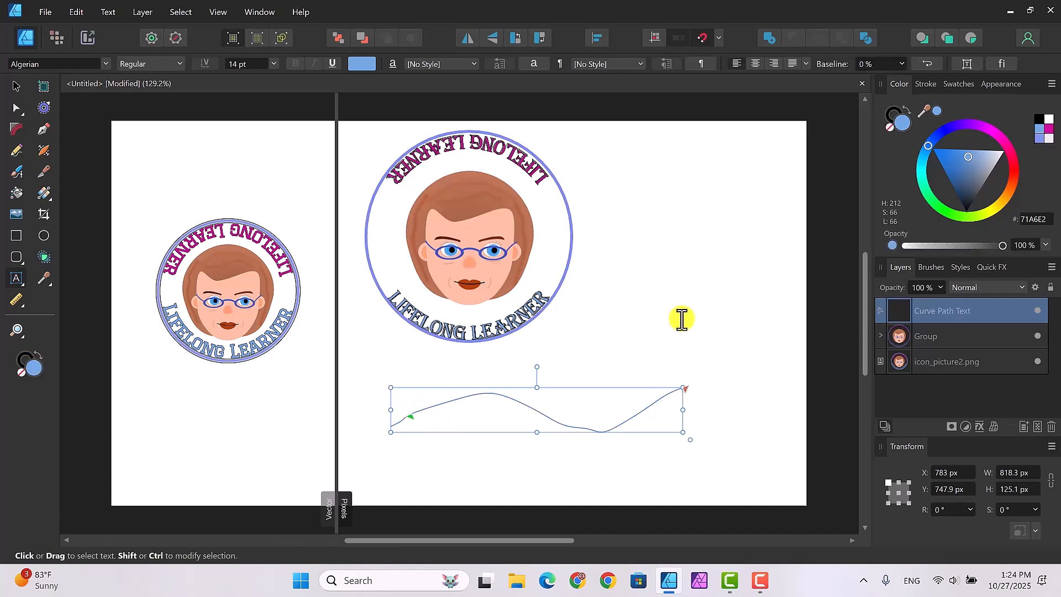
text(C)
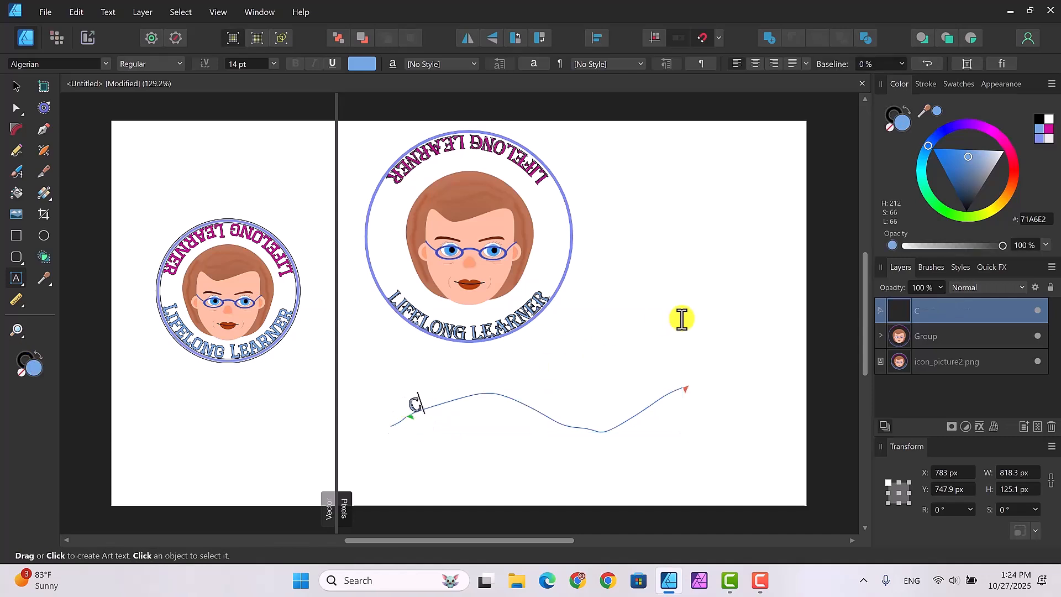
text(urved Line)
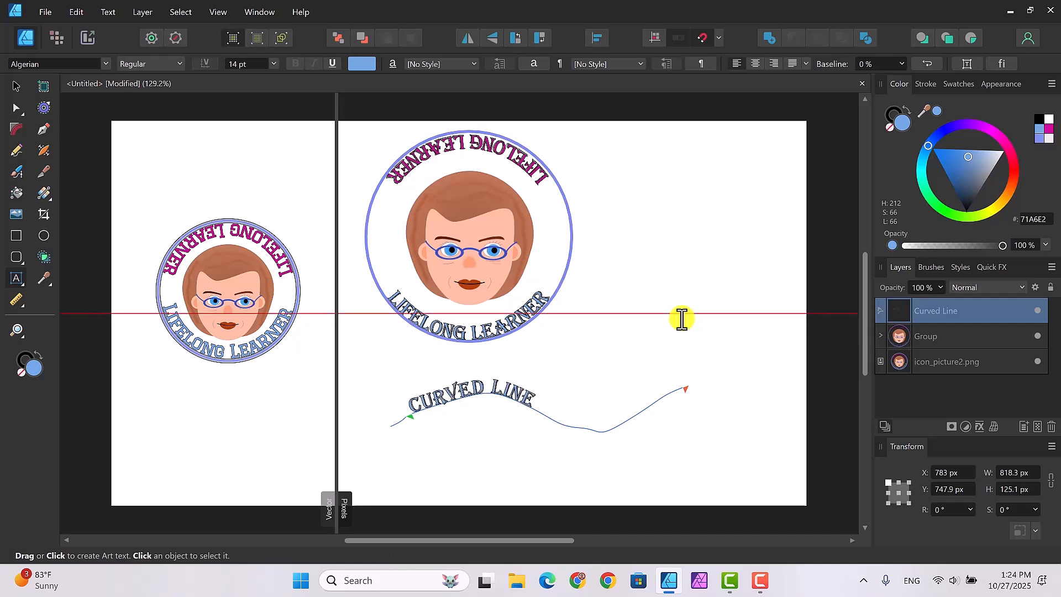
text( cur)
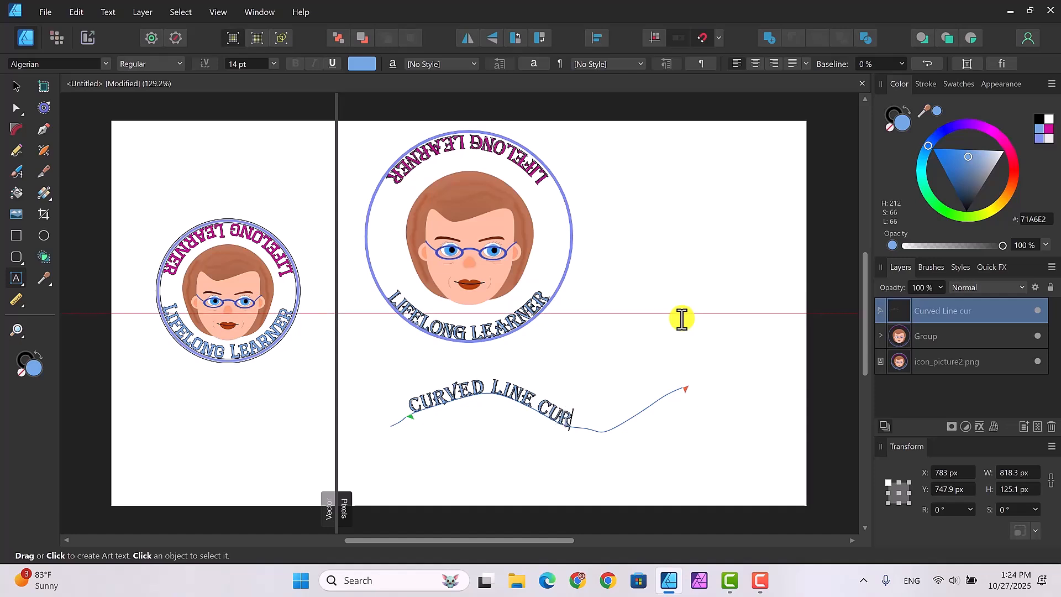
text(ved)
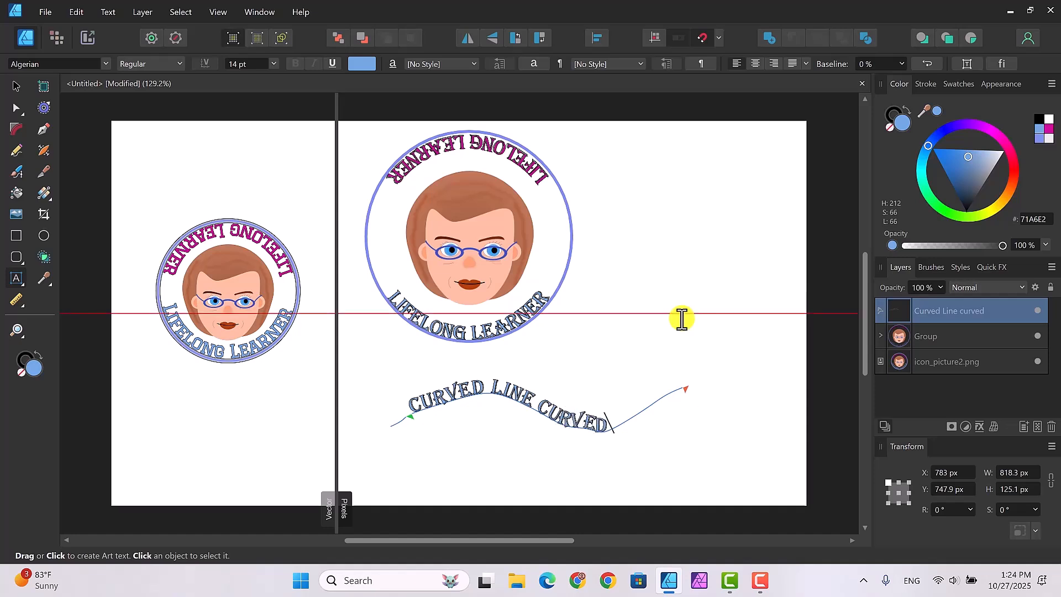
text( line)
key(Escape)
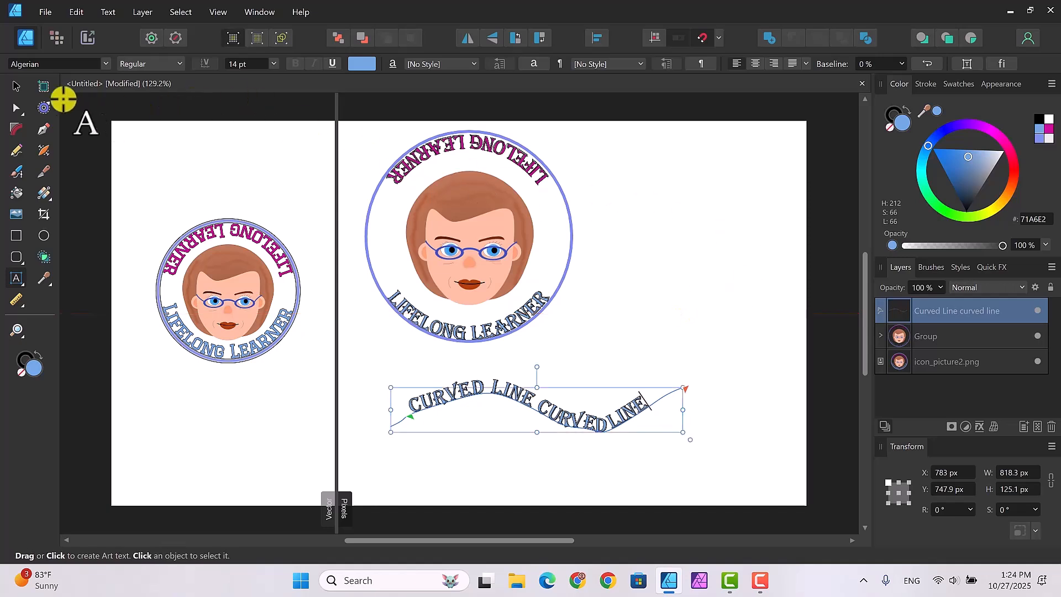
click(16, 87)
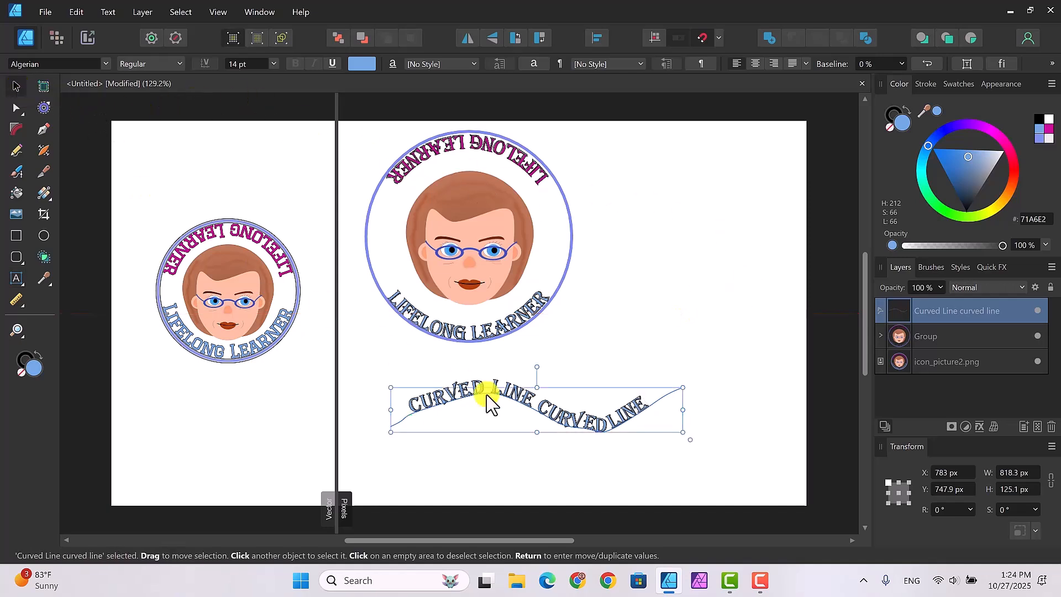
click(725, 432)
click(611, 414)
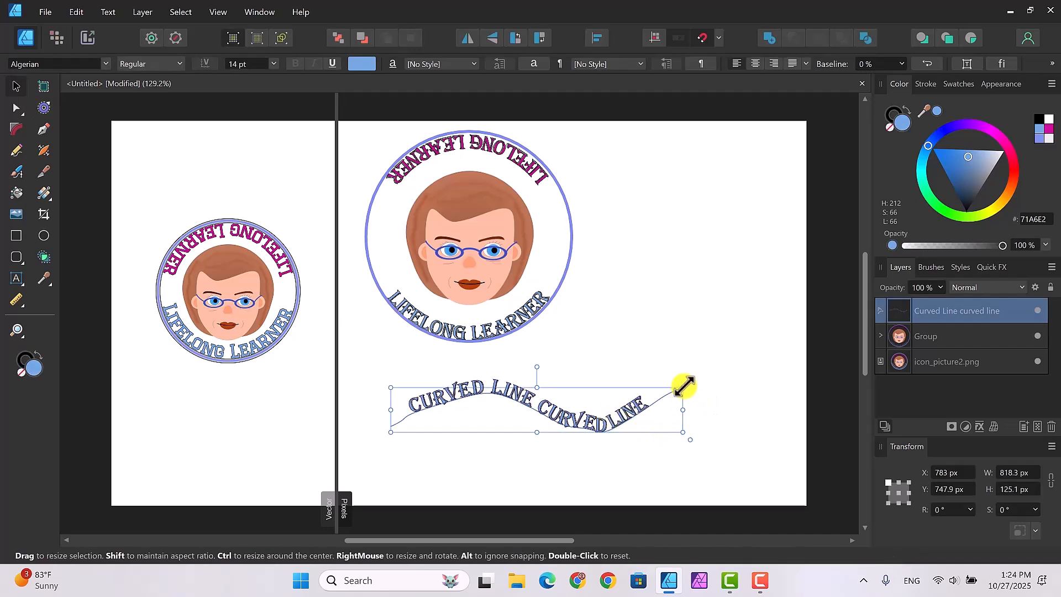
click(715, 409)
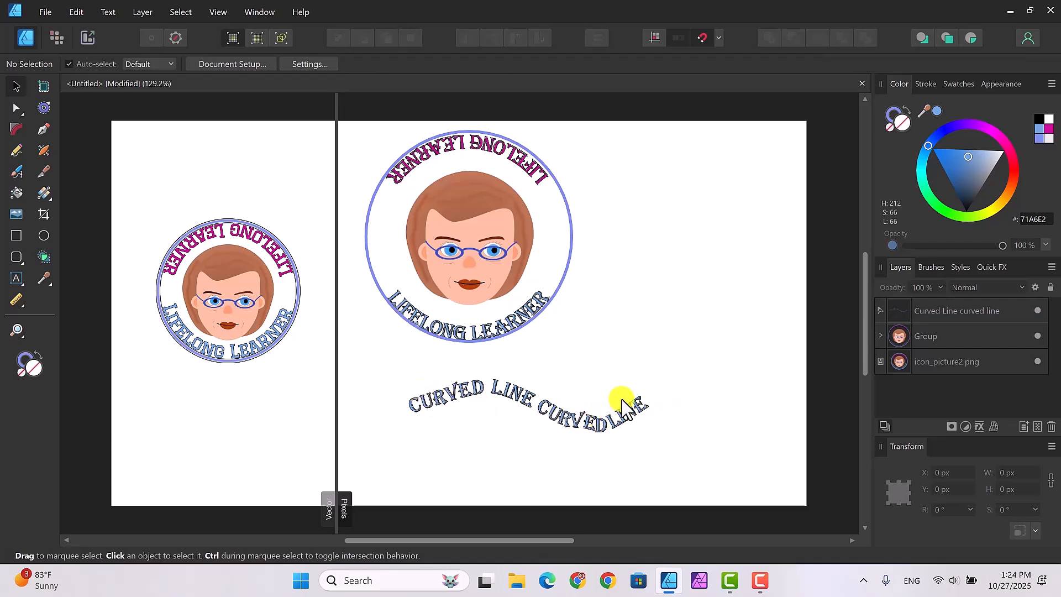
Stretch the wavy path text on both sides and downward to about 1095 × 187 px.
click(934, 313)
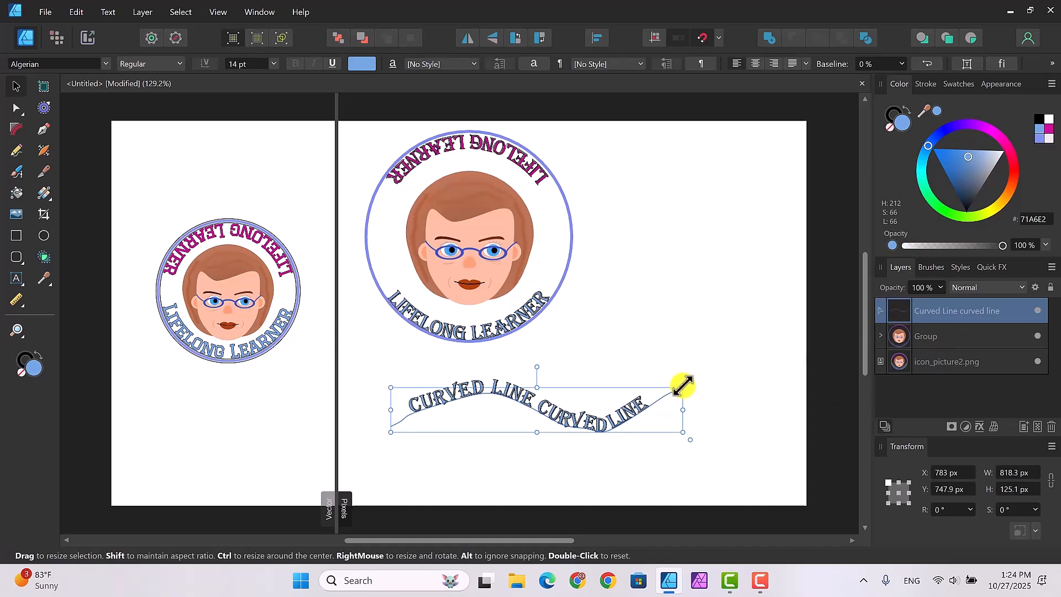
drag(688, 383, 730, 409)
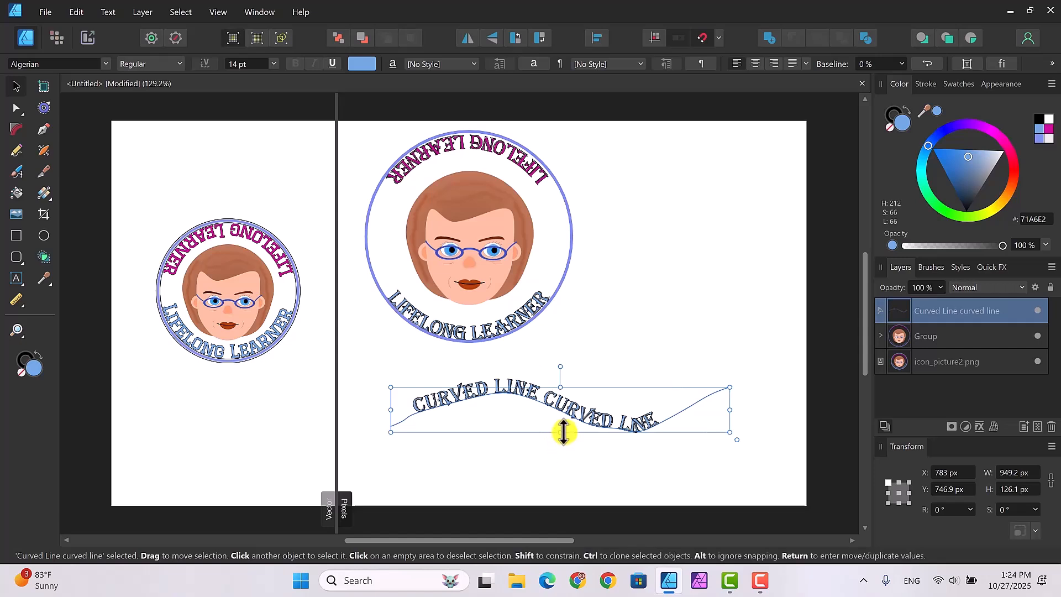
drag(562, 433, 560, 448)
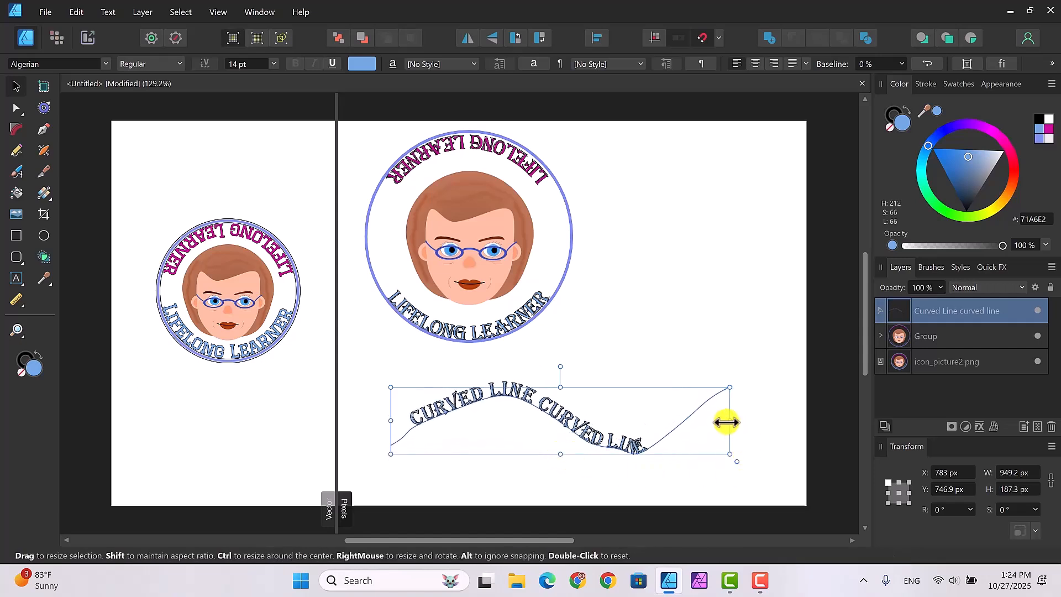
drag(735, 421, 767, 420)
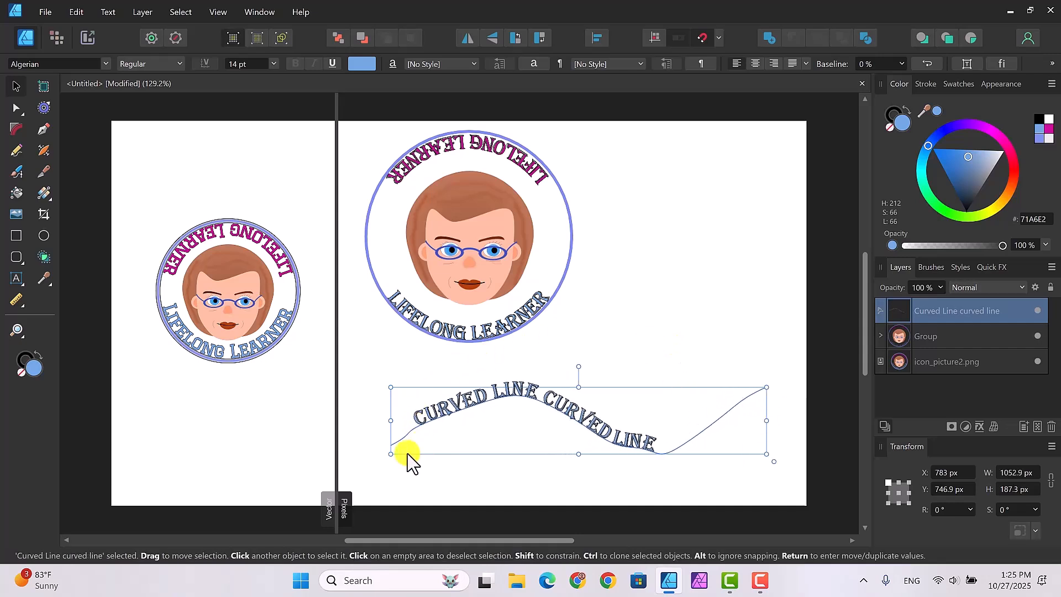
drag(387, 420, 372, 420)
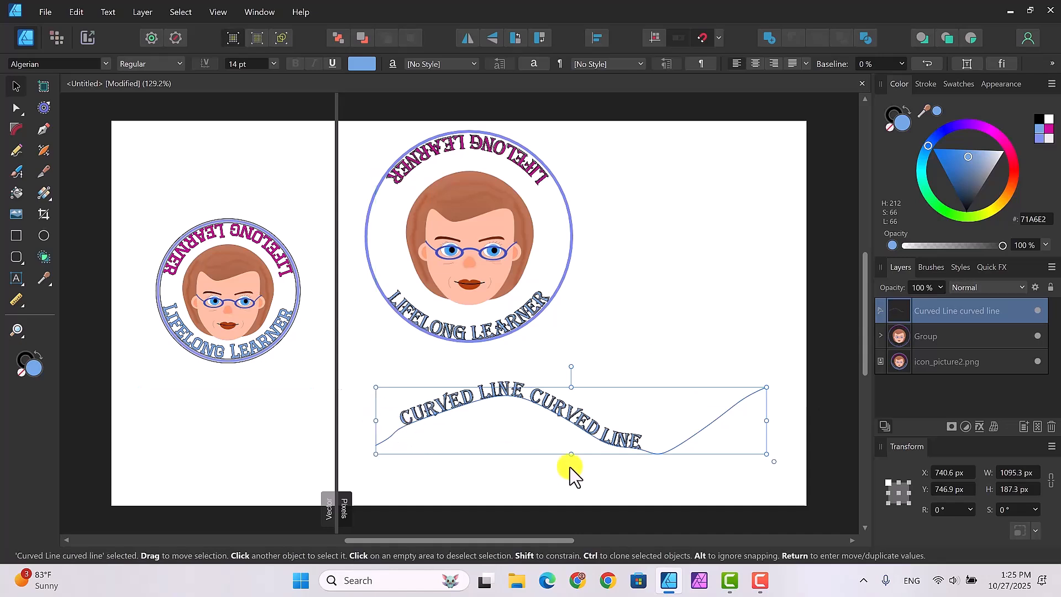
Reshape the wavy path text to about 983 × 238 px so its letters are evenly spaced, and deselect it.
drag(571, 388, 571, 403)
drag(763, 401, 623, 371)
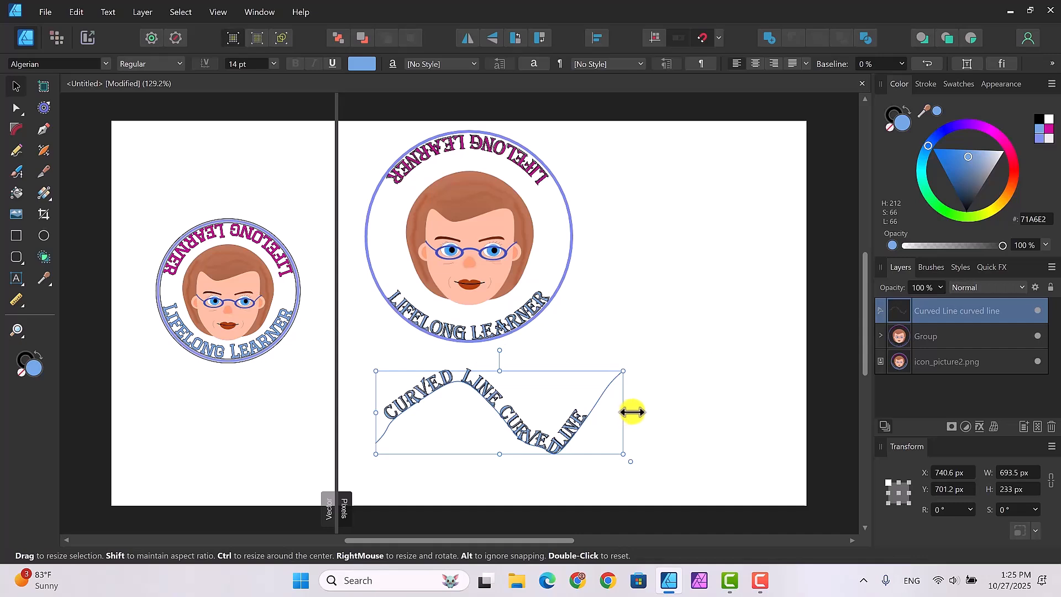
drag(633, 412, 675, 412)
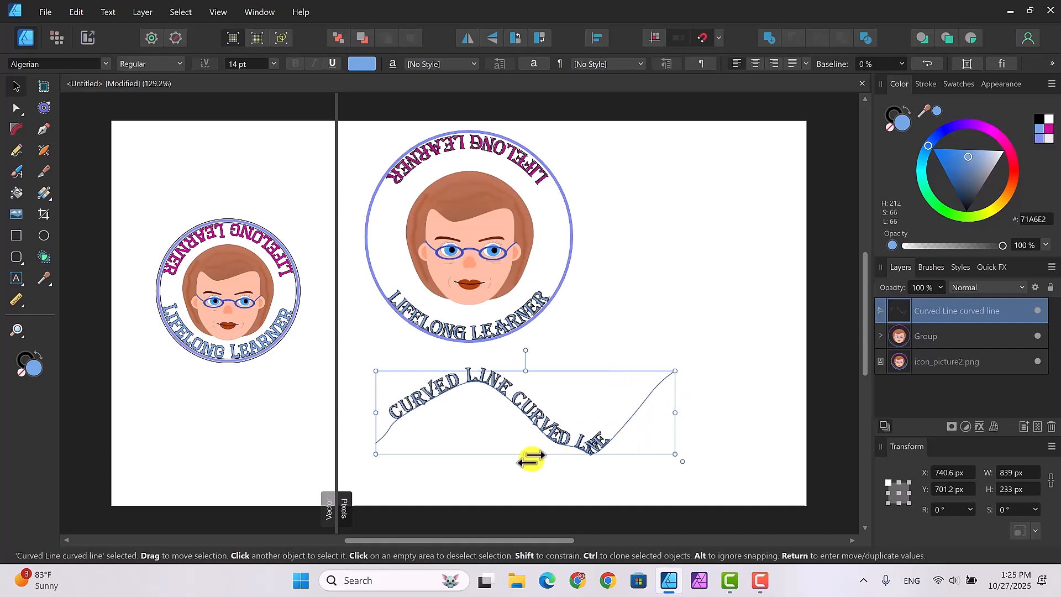
drag(526, 454, 526, 472)
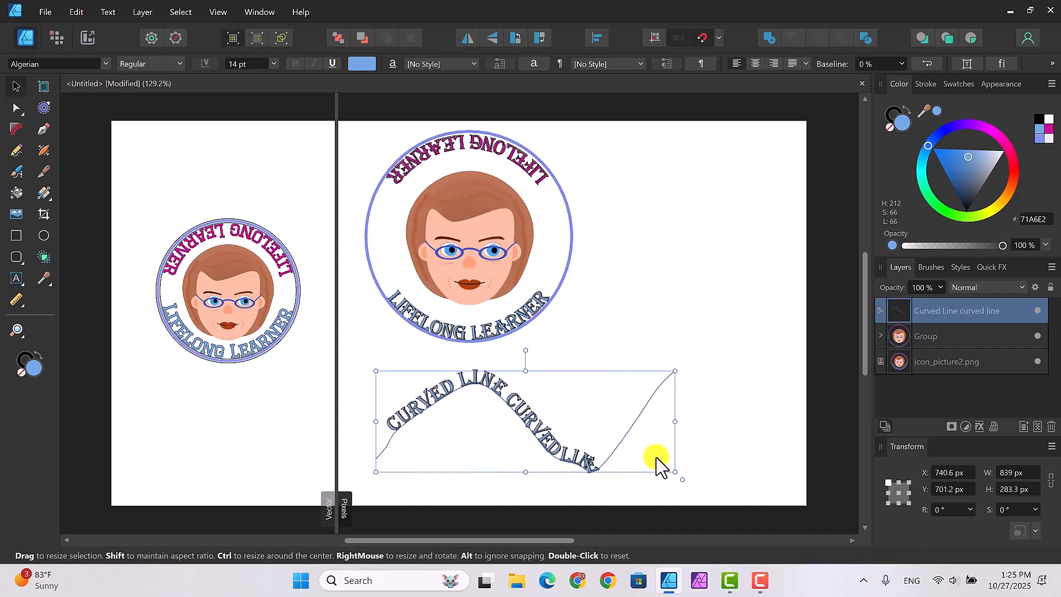
drag(682, 422, 699, 415)
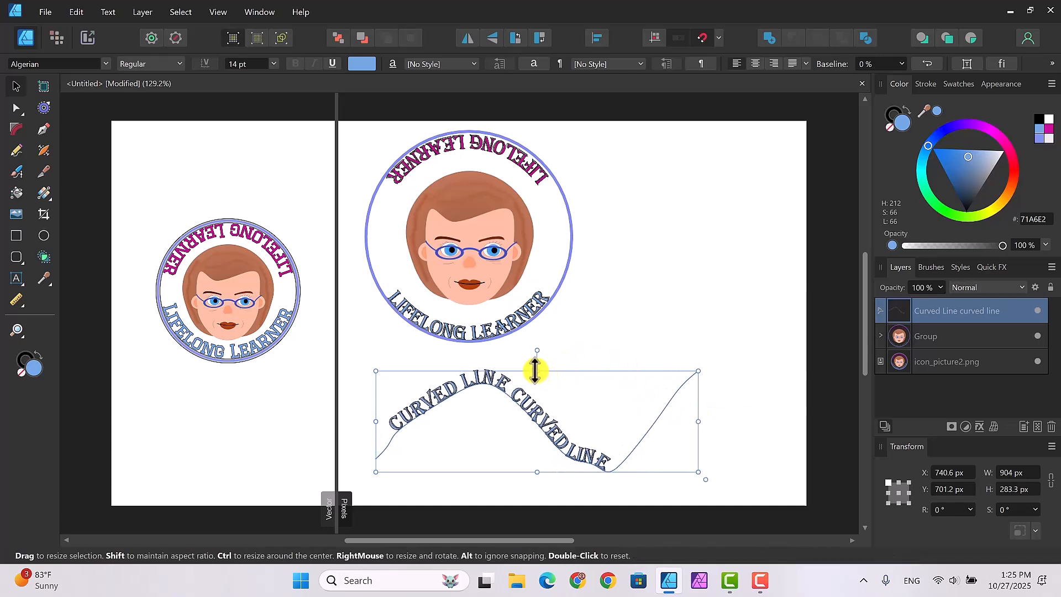
drag(535, 371, 538, 387)
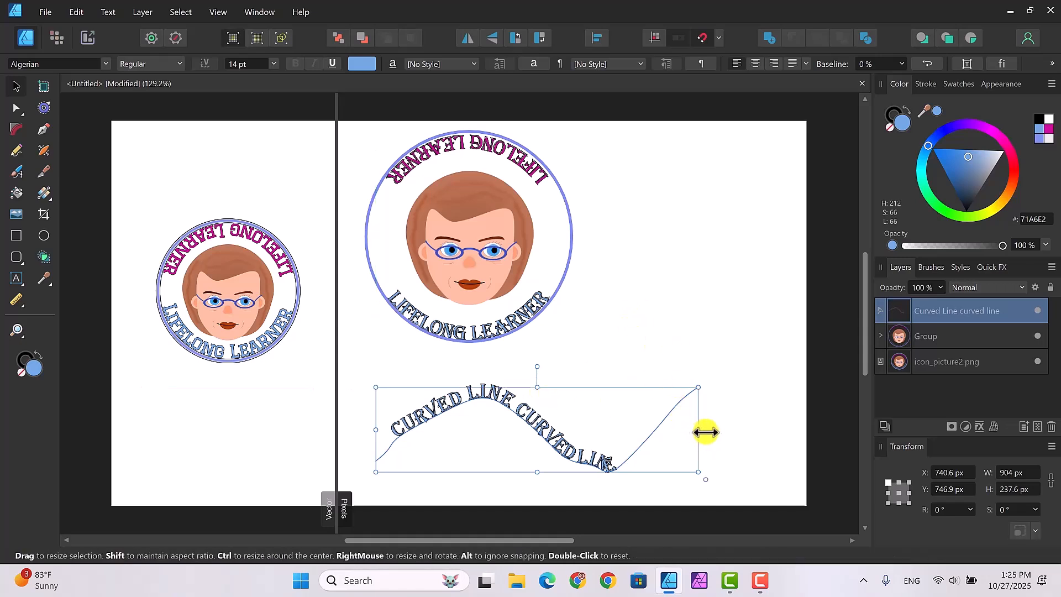
drag(706, 433, 727, 430)
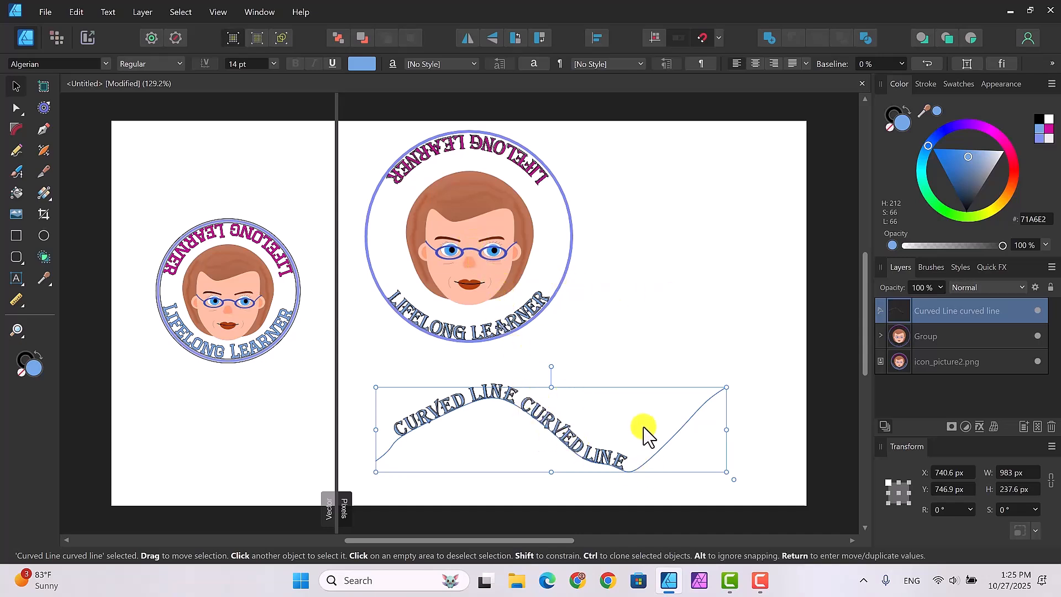
click(643, 333)
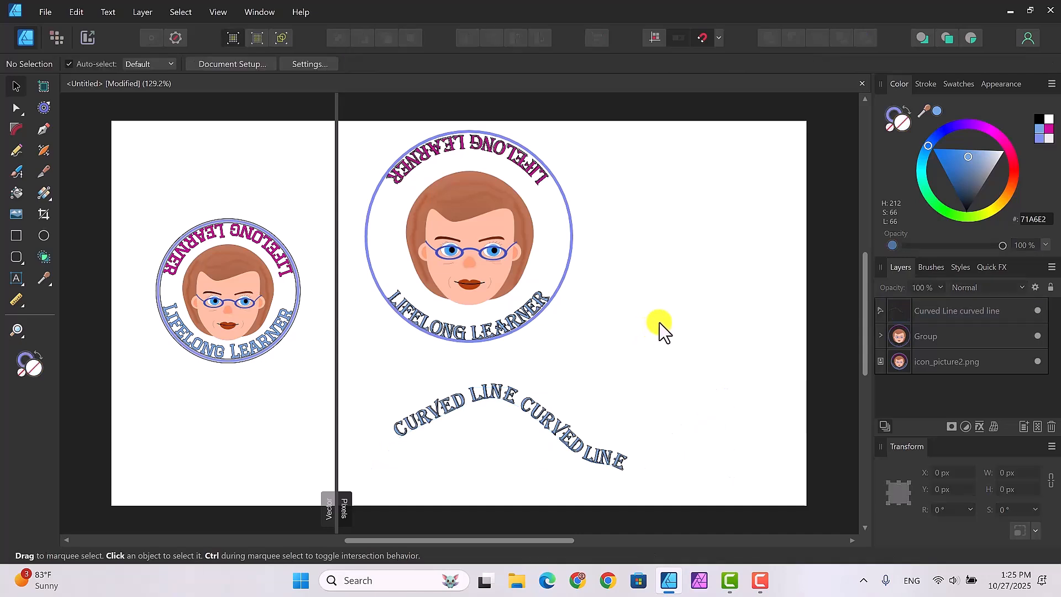